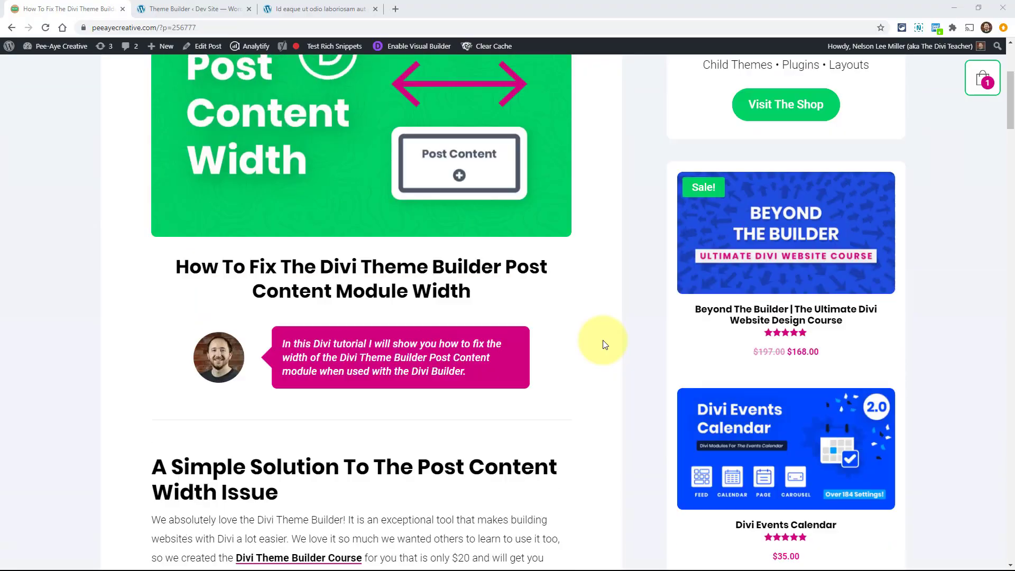
Step: Scroll up and down through the page in the current browser tab
scroll(603, 342, up, 2)
scroll(605, 345, up, 1)
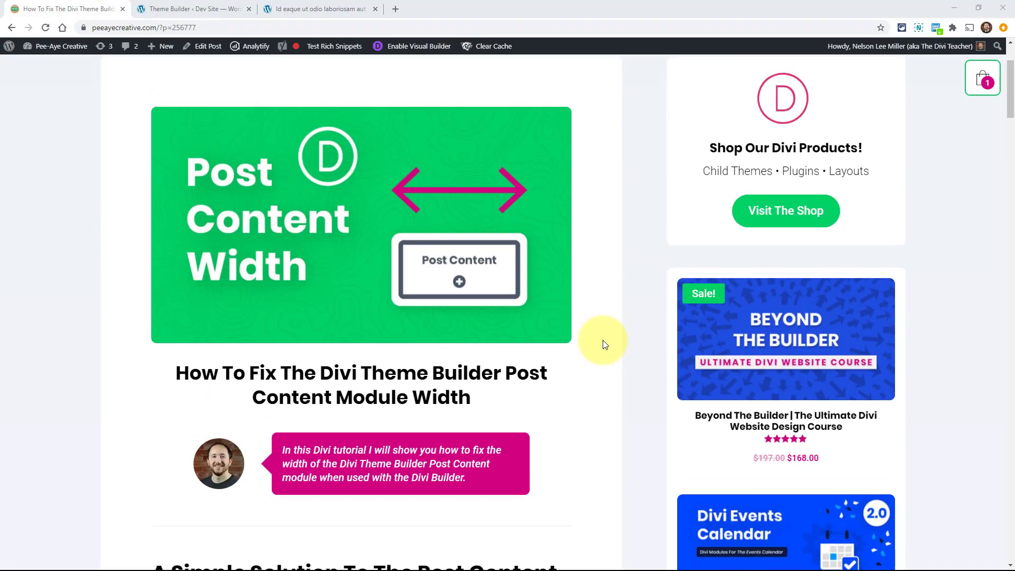
scroll(605, 345, down, 1)
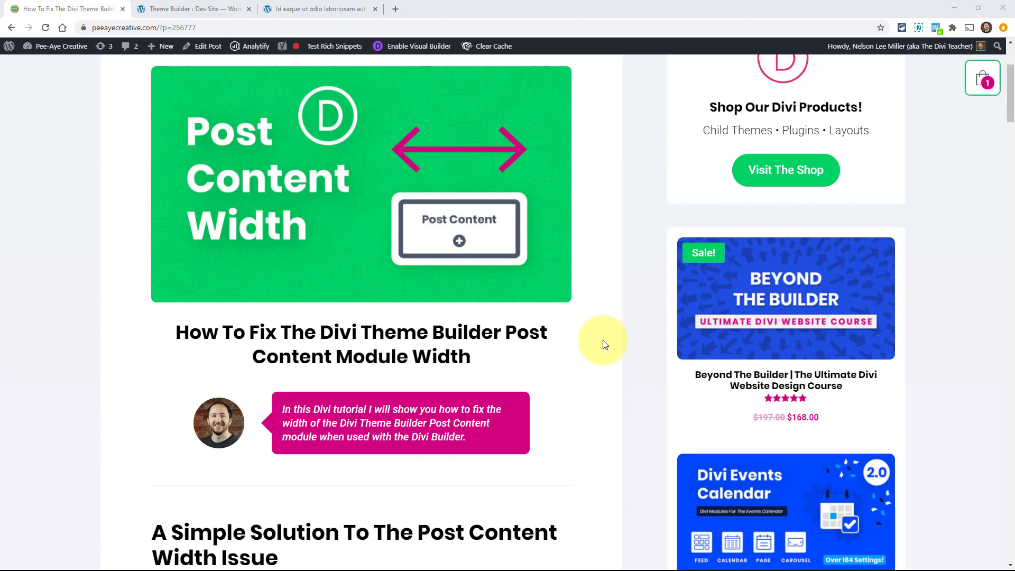
scroll(606, 344, down, 1)
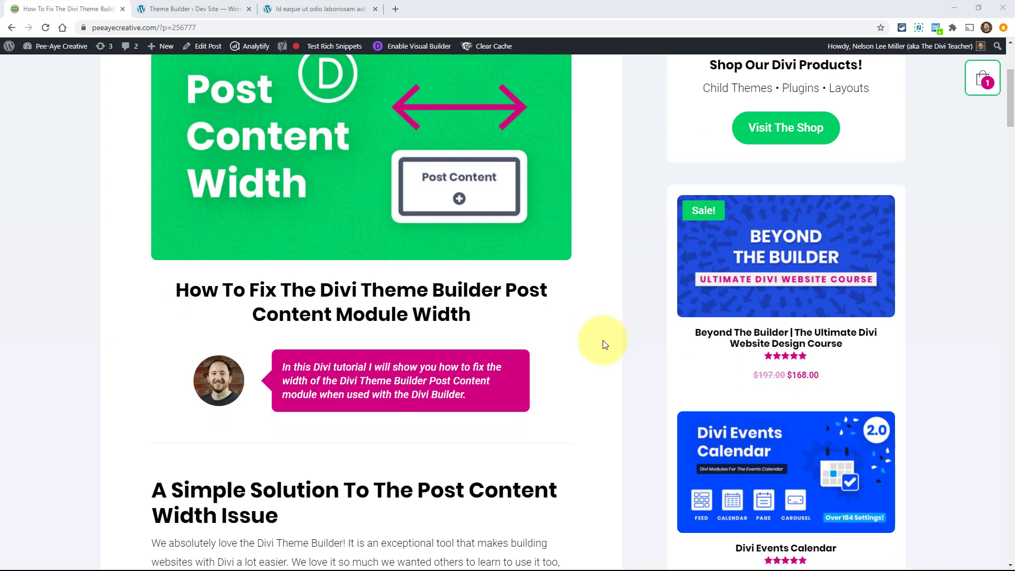
scroll(605, 344, down, 1)
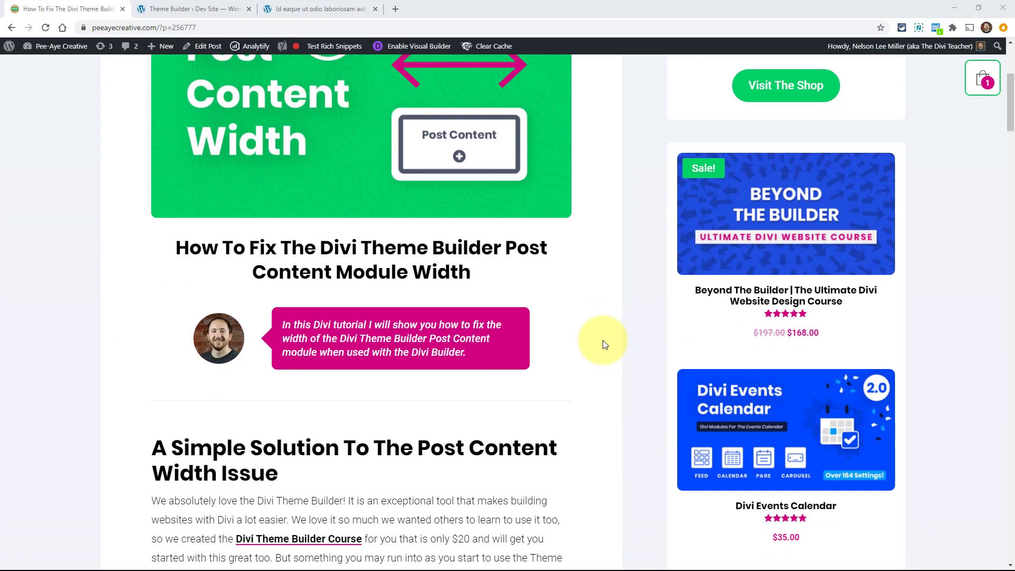
scroll(606, 345, down, 3)
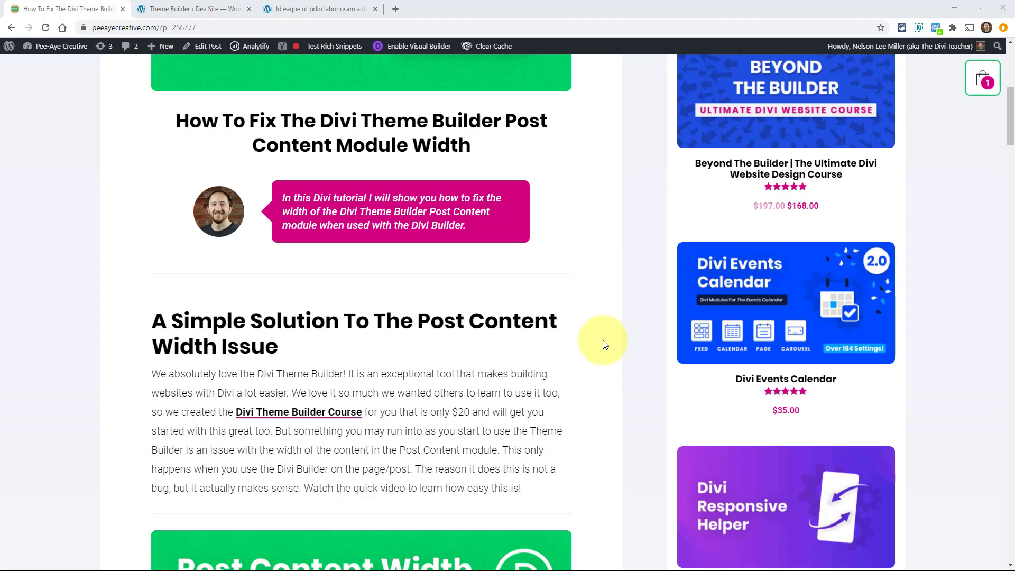
scroll(605, 344, down, 3)
scroll(607, 376, up, 2)
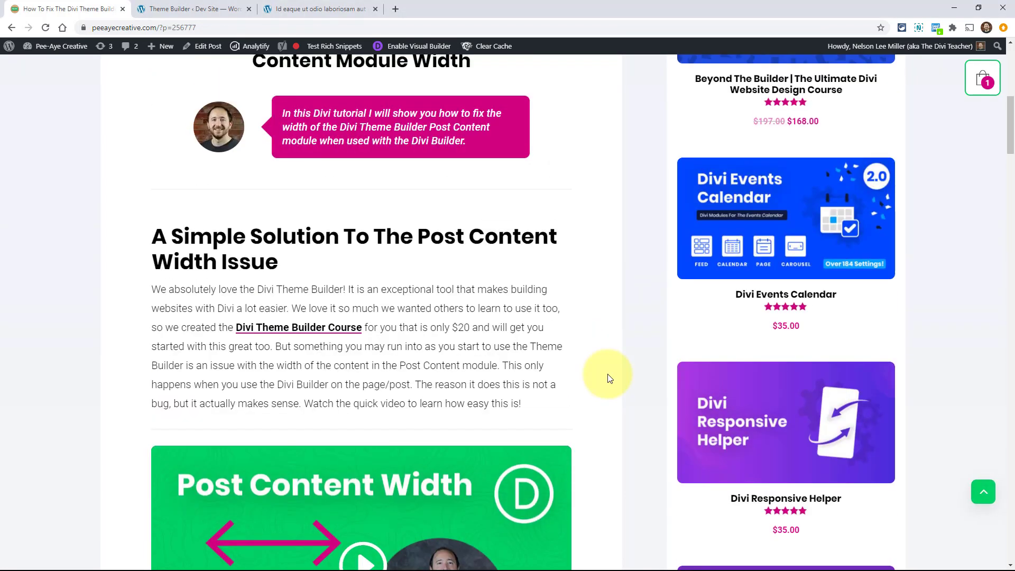
Step: Switch to the dev site's sample post and scroll through its lists, quote and headings
click(305, 9)
scroll(434, 395, down, 7)
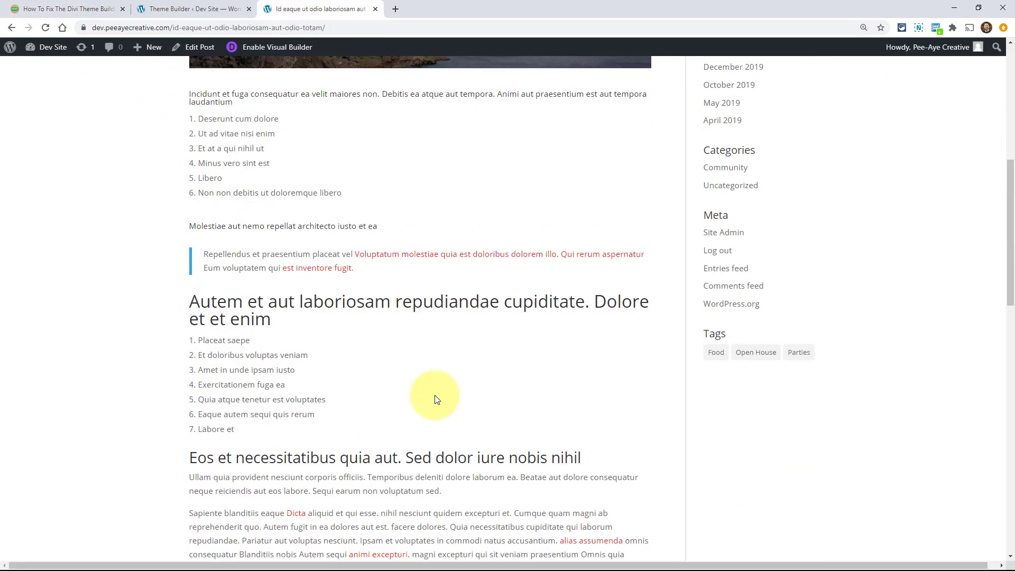
scroll(434, 399, up, 7)
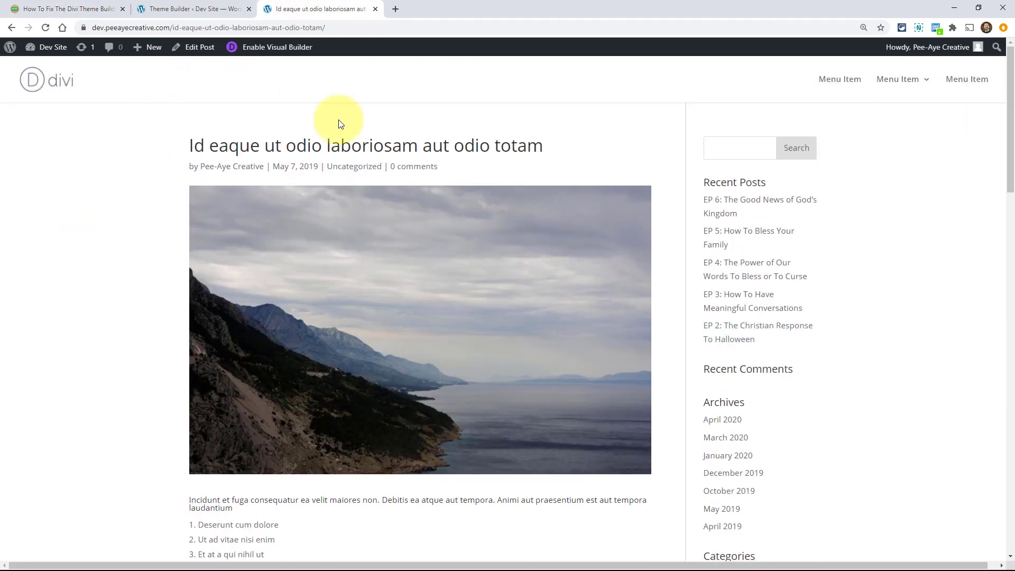
scroll(294, 274, down, 6)
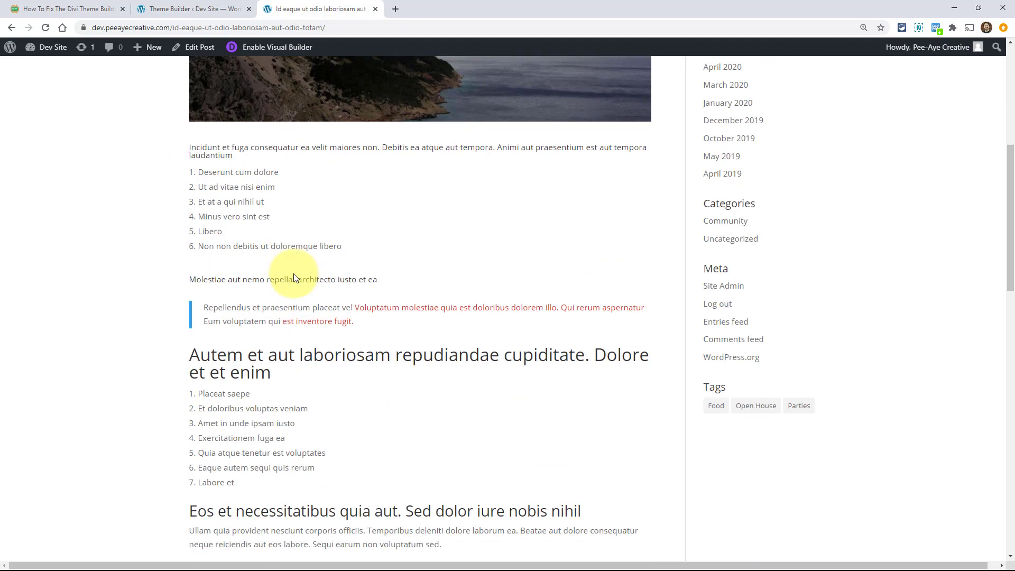
scroll(293, 273, up, 7)
scroll(340, 288, down, 8)
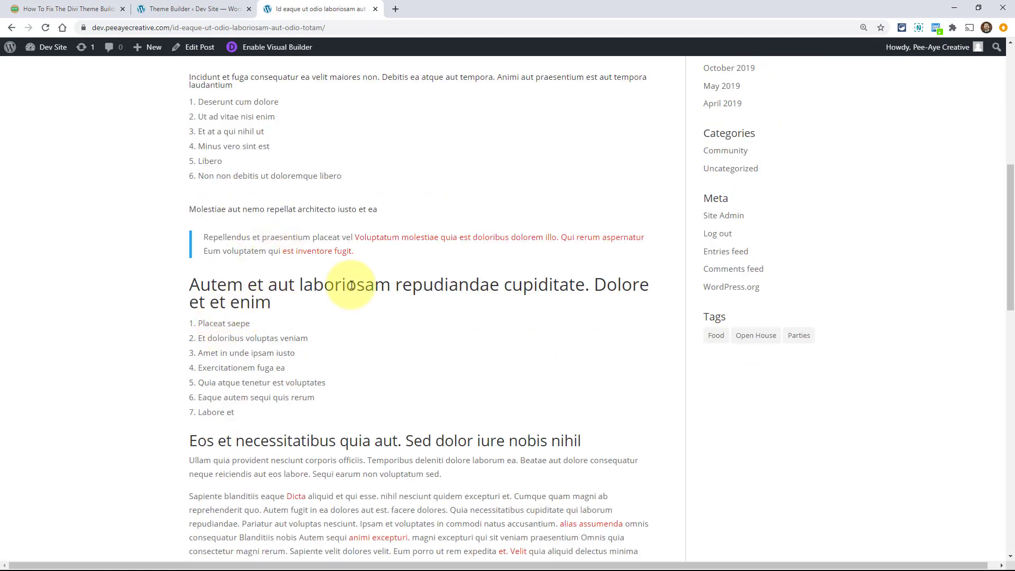
scroll(362, 295, up, 4)
scroll(338, 286, up, 3)
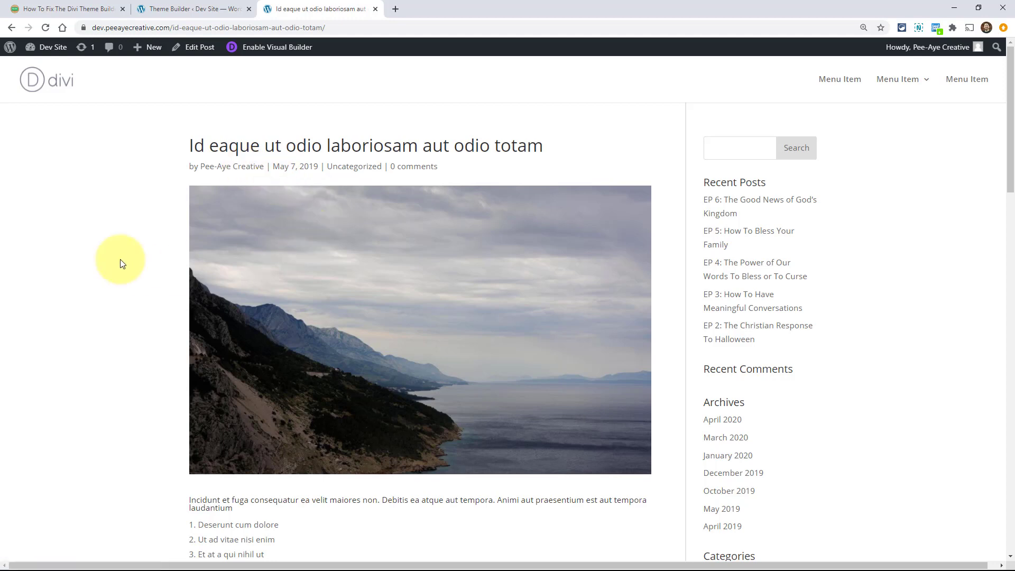
scroll(401, 254, down, 6)
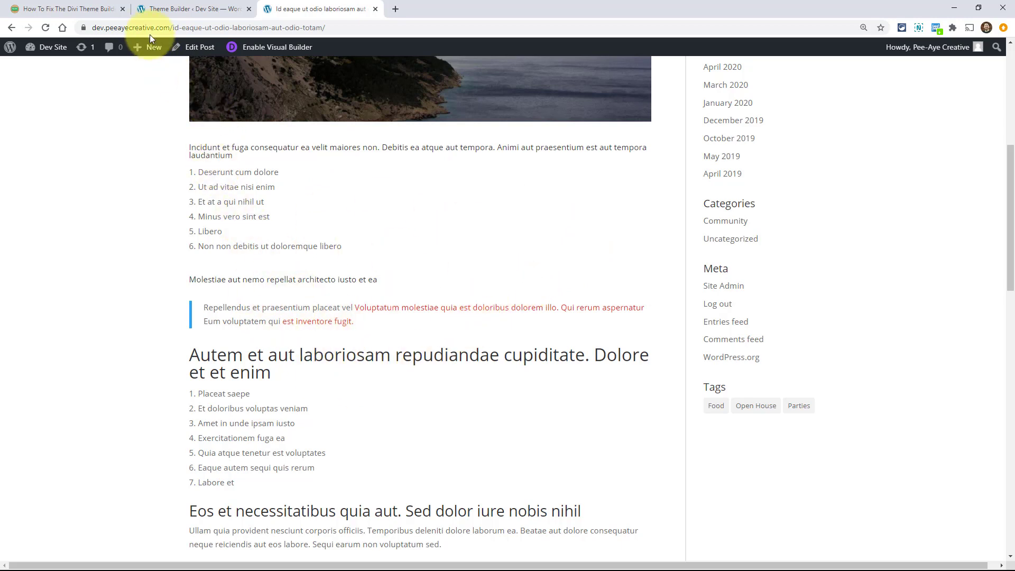
Step: Create a new Theme Builder template for All Posts with a custom body built from scratch
click(170, 12)
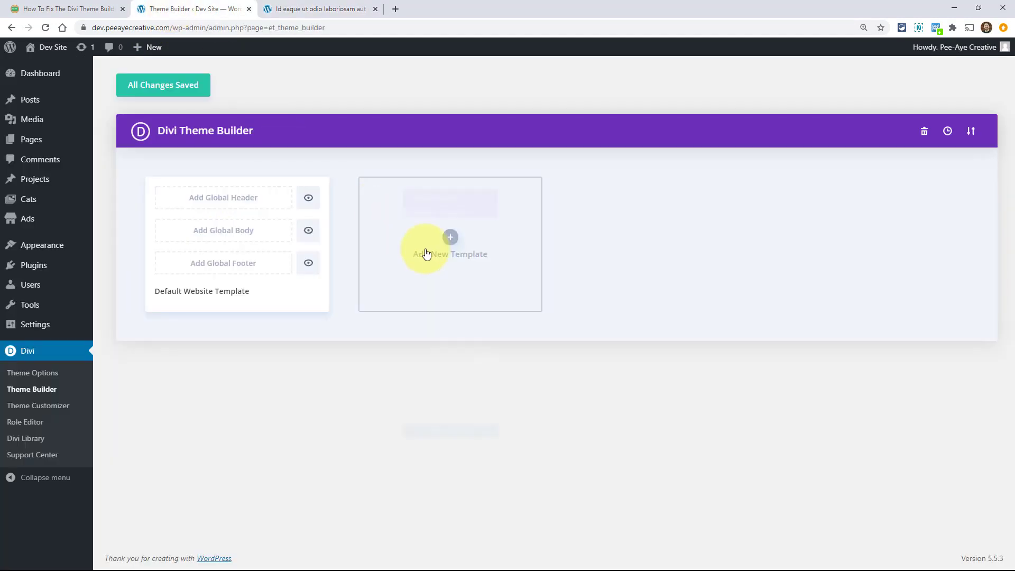
click(426, 254)
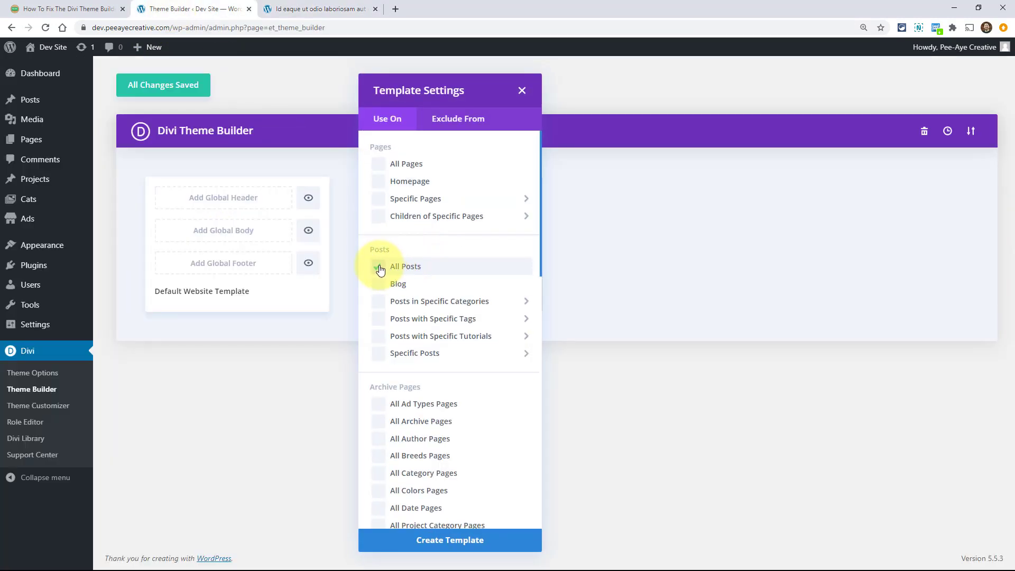
click(426, 541)
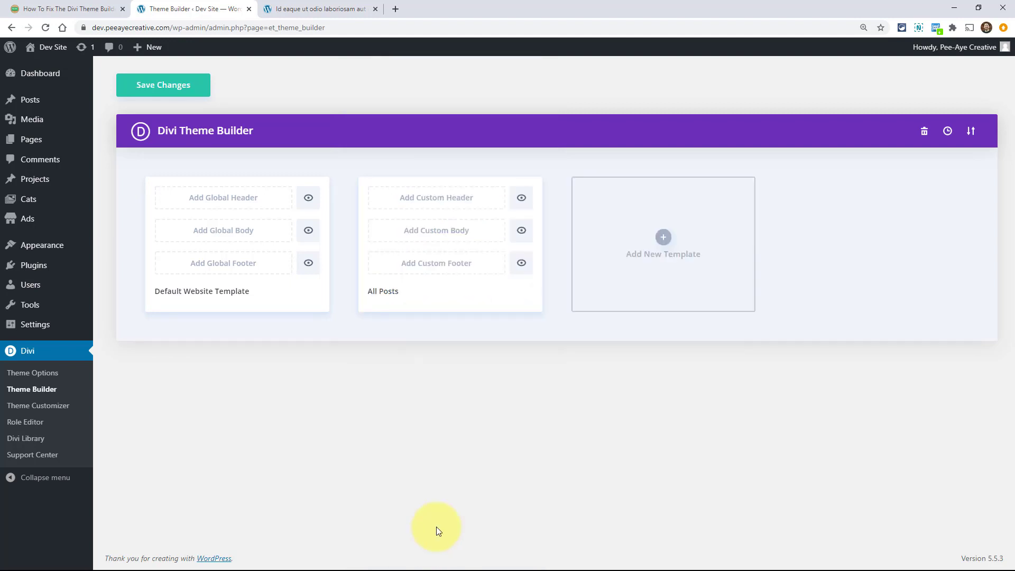
click(415, 232)
click(417, 241)
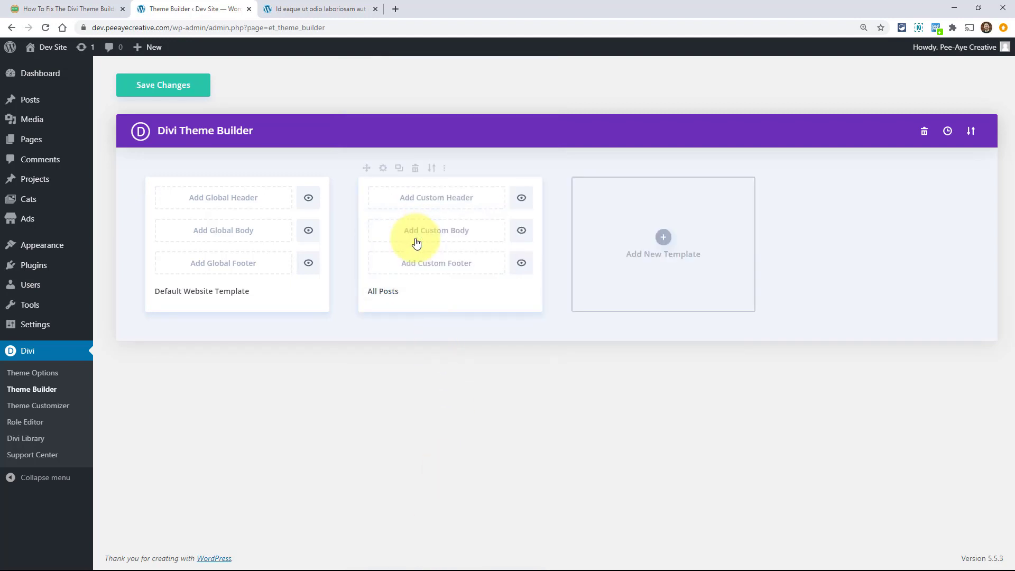
Step: Add a one-column row with an Image module whose source is the dynamic Featured Image
click(442, 208)
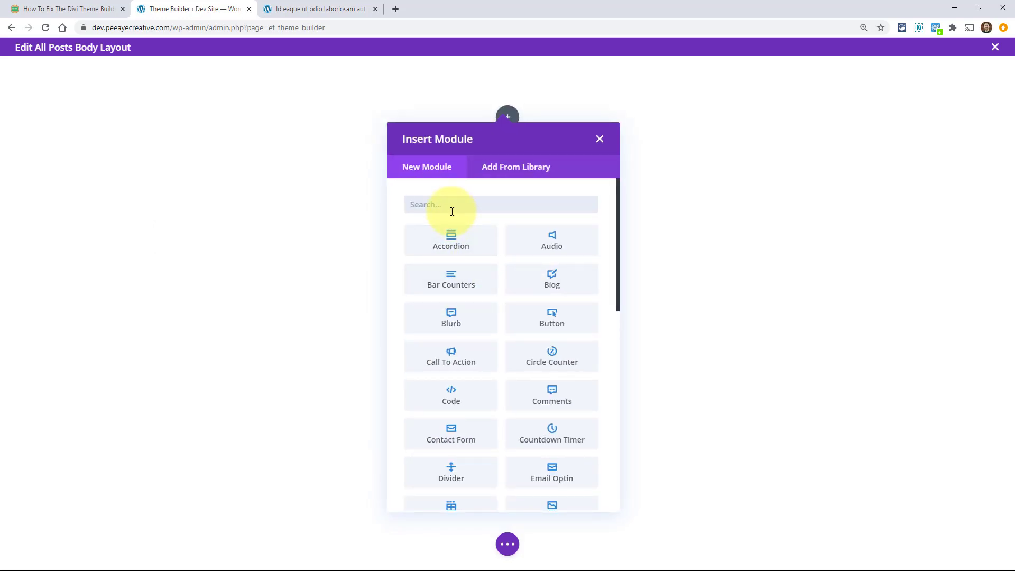
text(im)
click(525, 241)
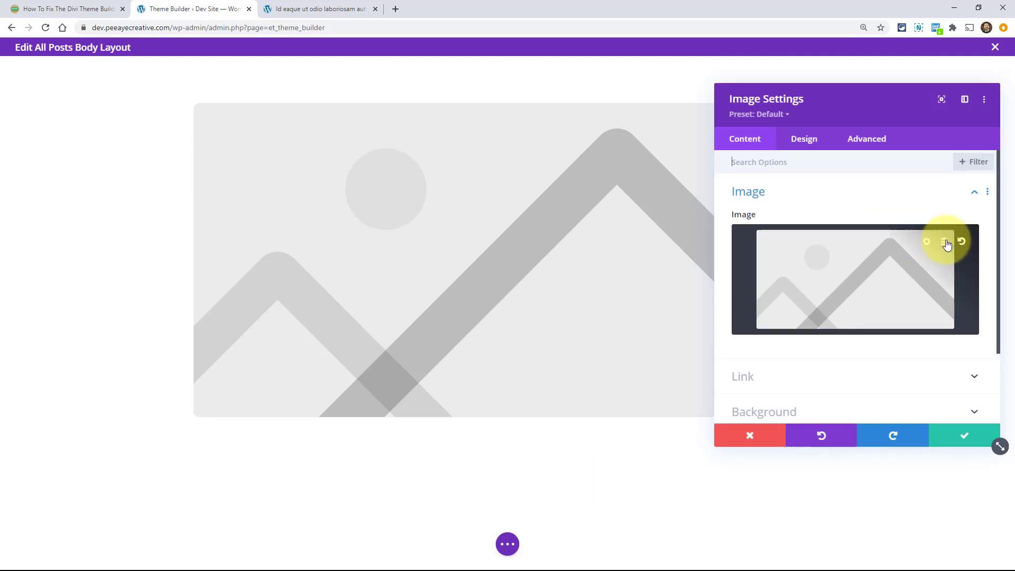
click(945, 243)
click(963, 236)
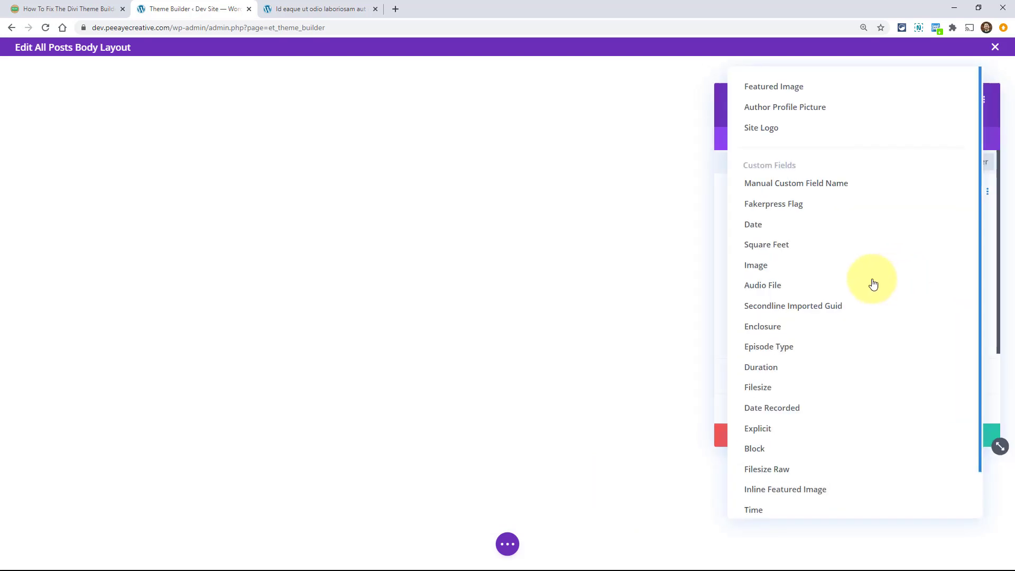
click(776, 96)
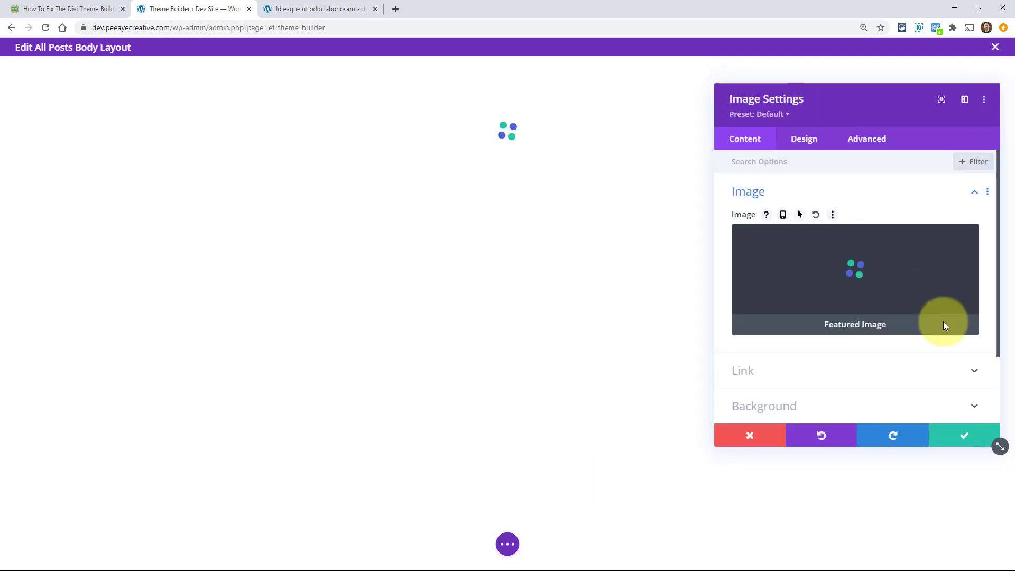
click(959, 438)
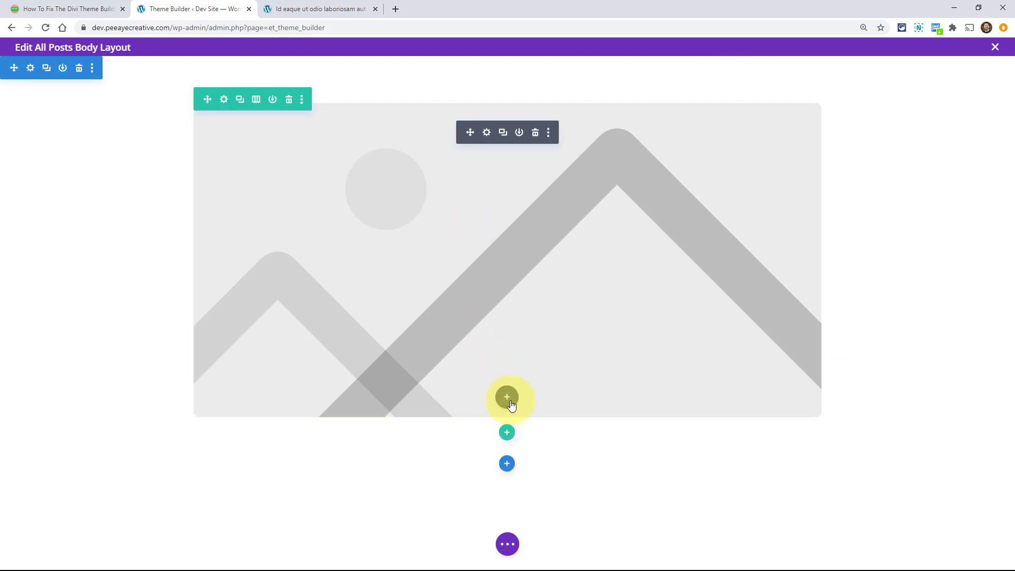
Step: Add a Text module below the image filled with the dynamic Post/Archive Title
click(507, 397)
text(tex)
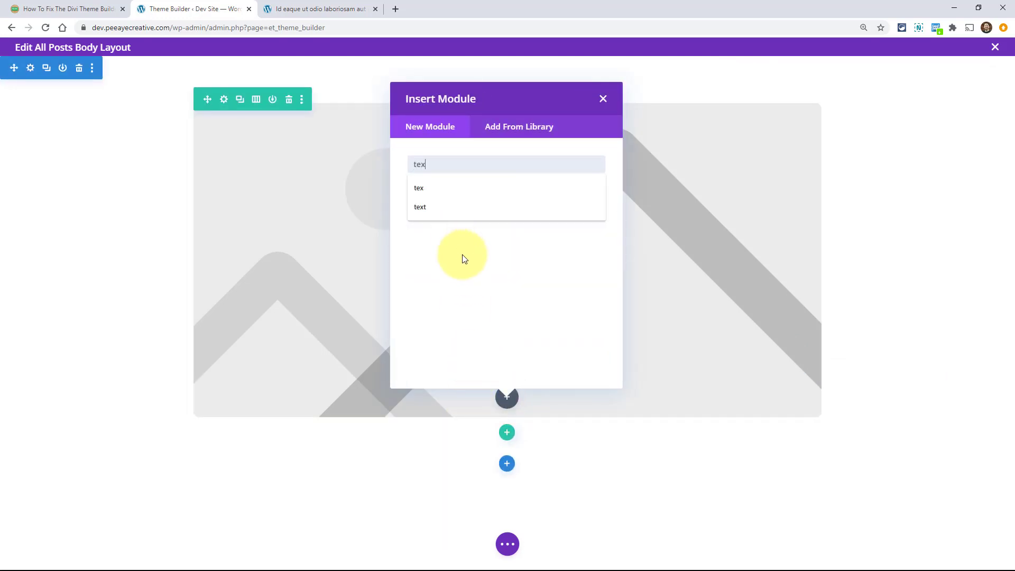
click(463, 212)
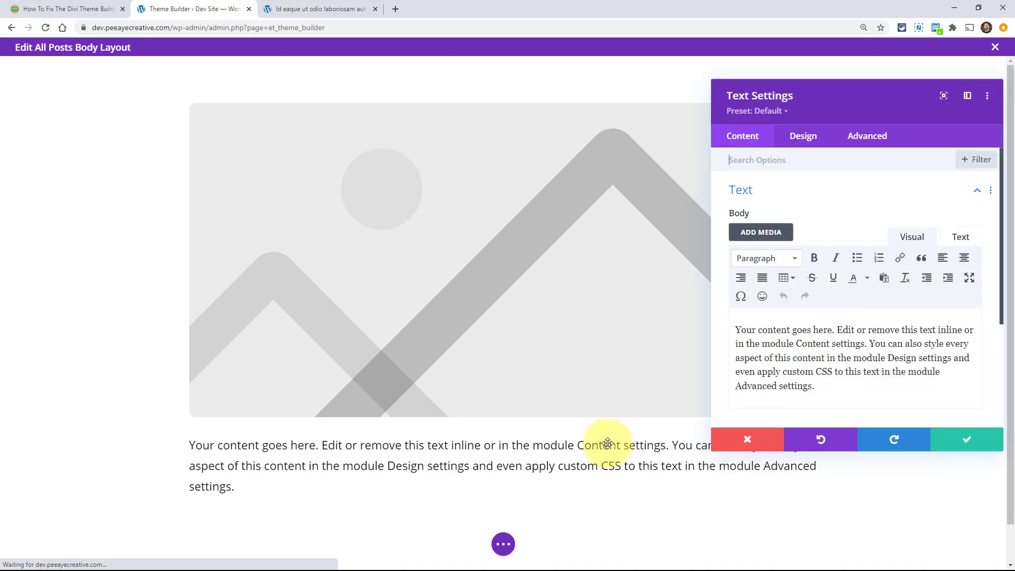
click(763, 259)
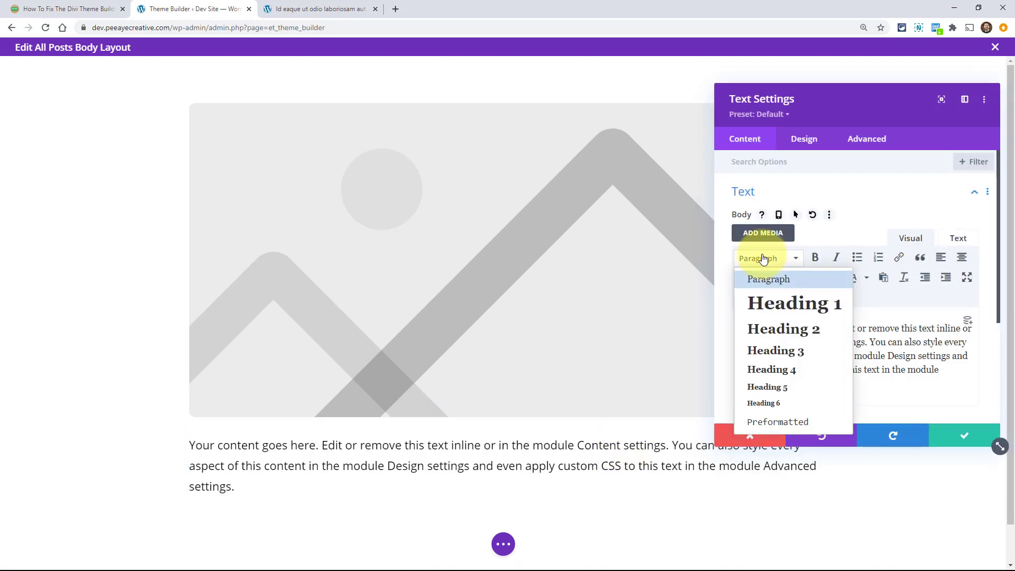
click(764, 264)
click(968, 320)
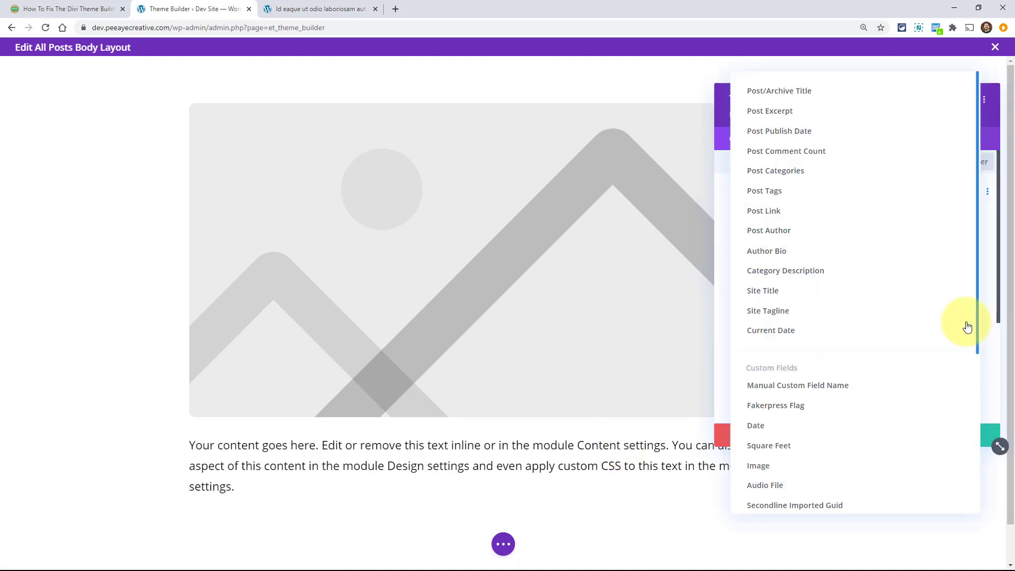
click(781, 98)
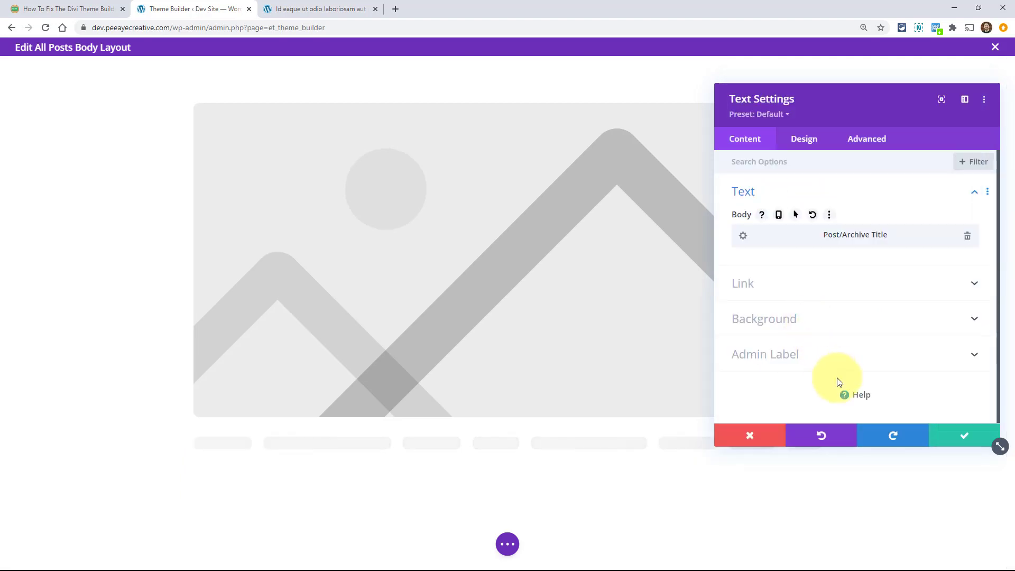
Step: Wrap the title with <h1> before and </h1> after, and save the Text module
click(742, 235)
click(773, 281)
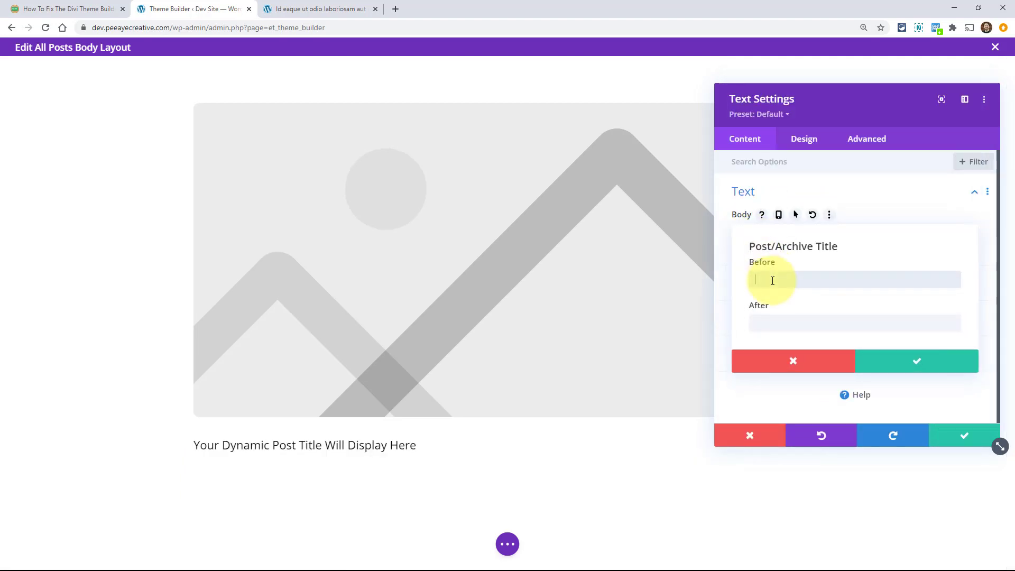
text(<h1)
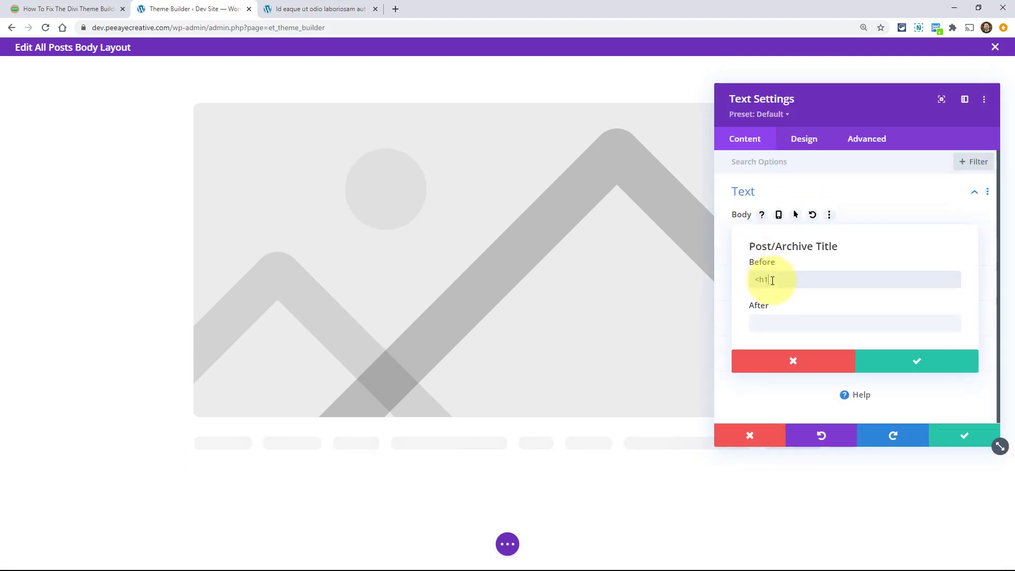
text(>)
key(Tab)
text(<)
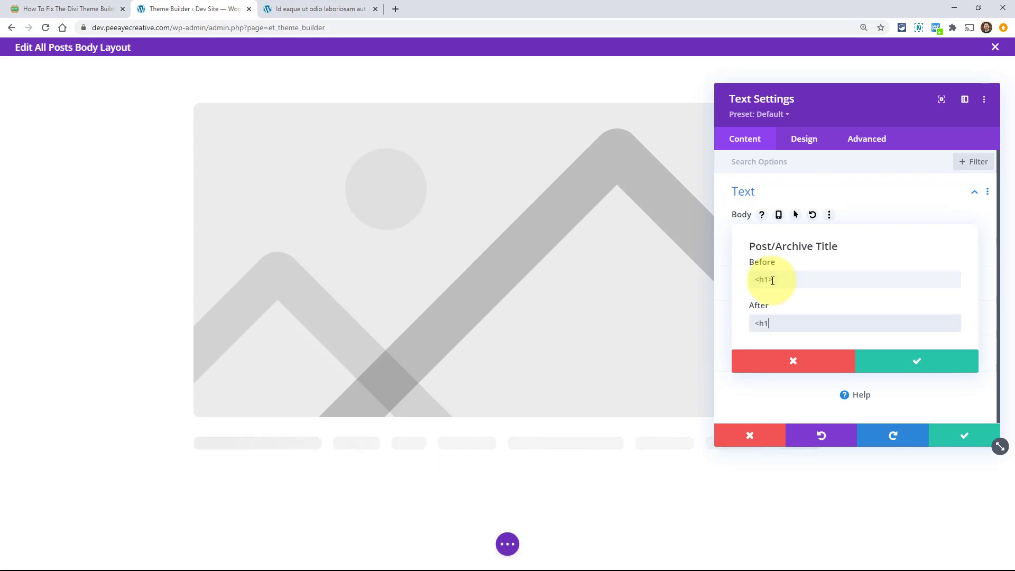
click(913, 364)
click(958, 437)
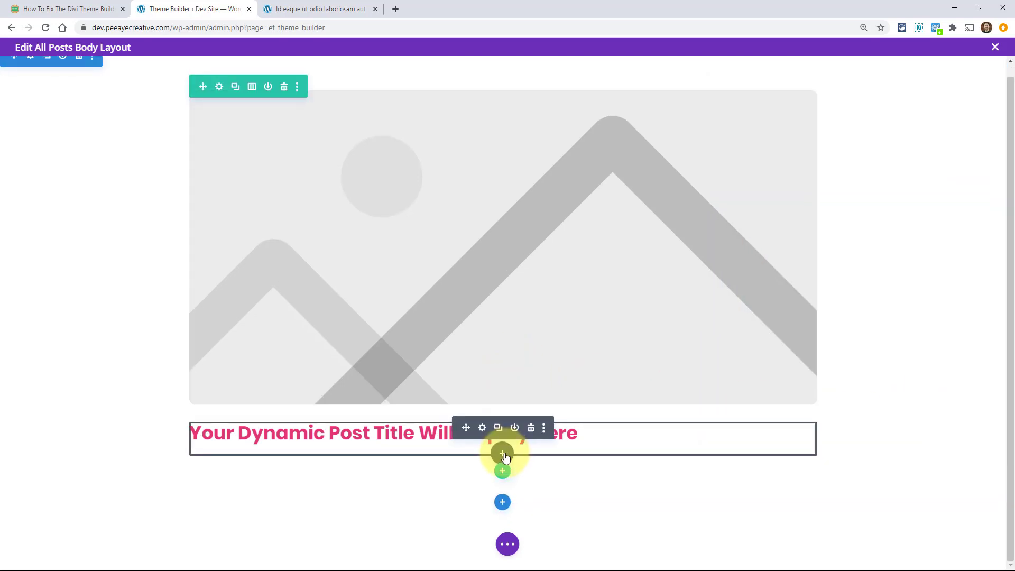
Step: Insert a Post Content module below the post title
click(503, 453)
text(post)
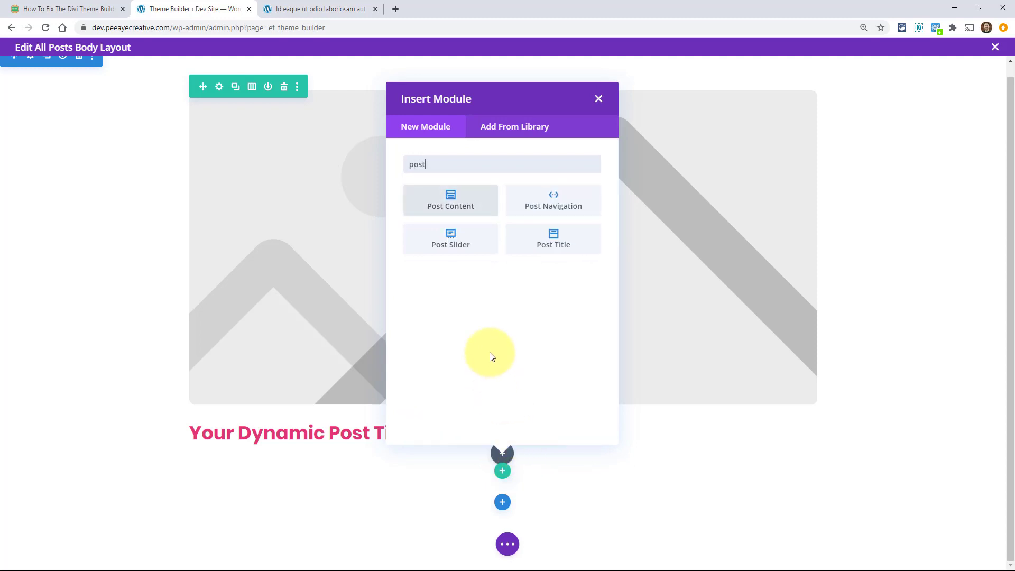
click(450, 204)
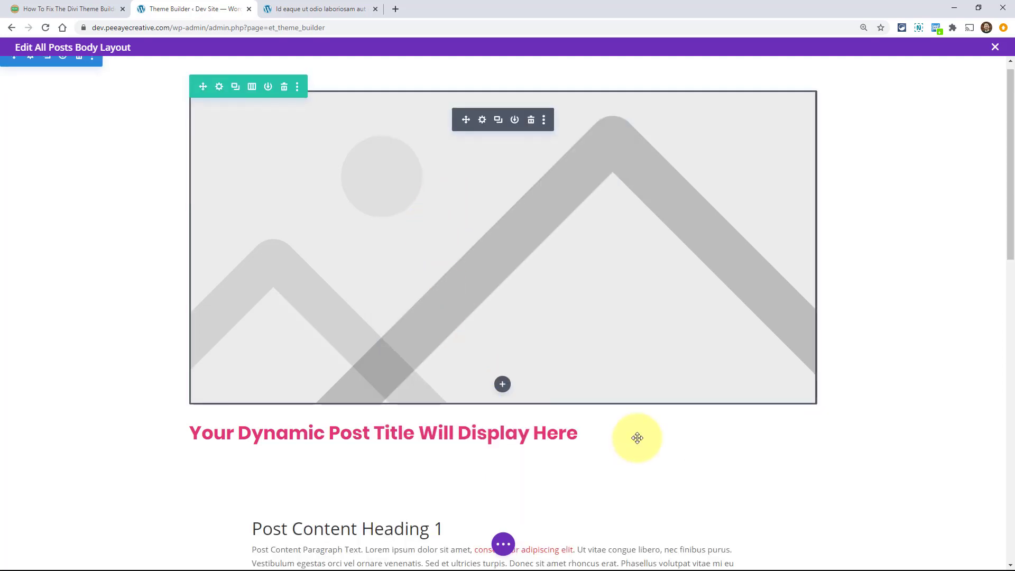
Step: Save the body layout, close the builder and save the Theme Builder changes
scroll(629, 462, down, 5)
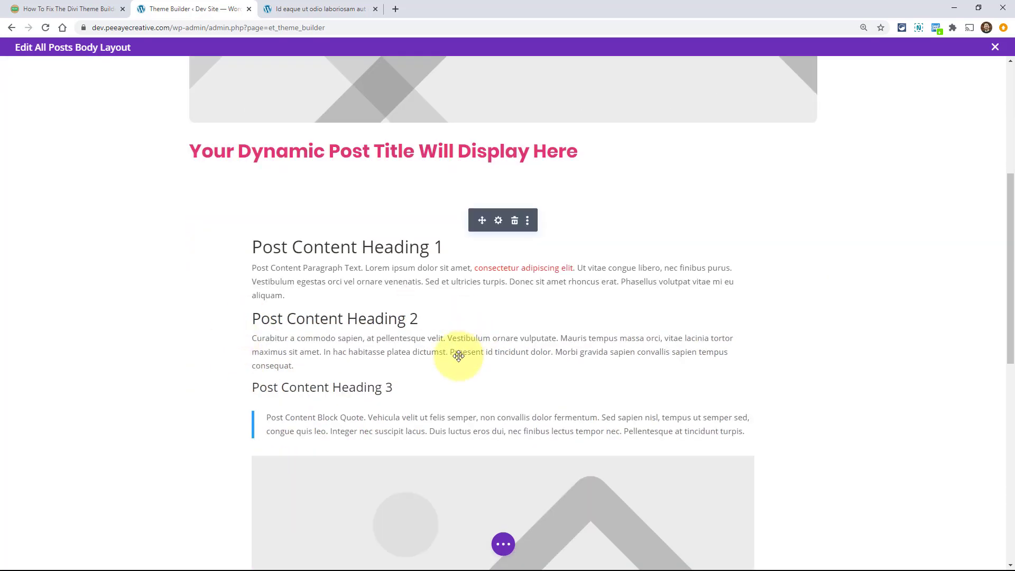
click(502, 544)
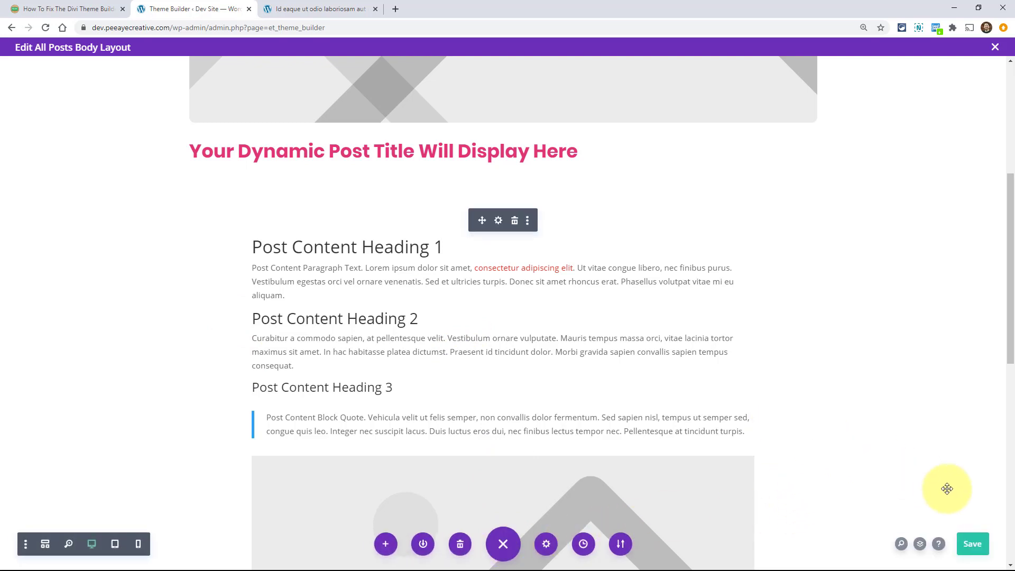
click(971, 543)
scroll(555, 335, up, 3)
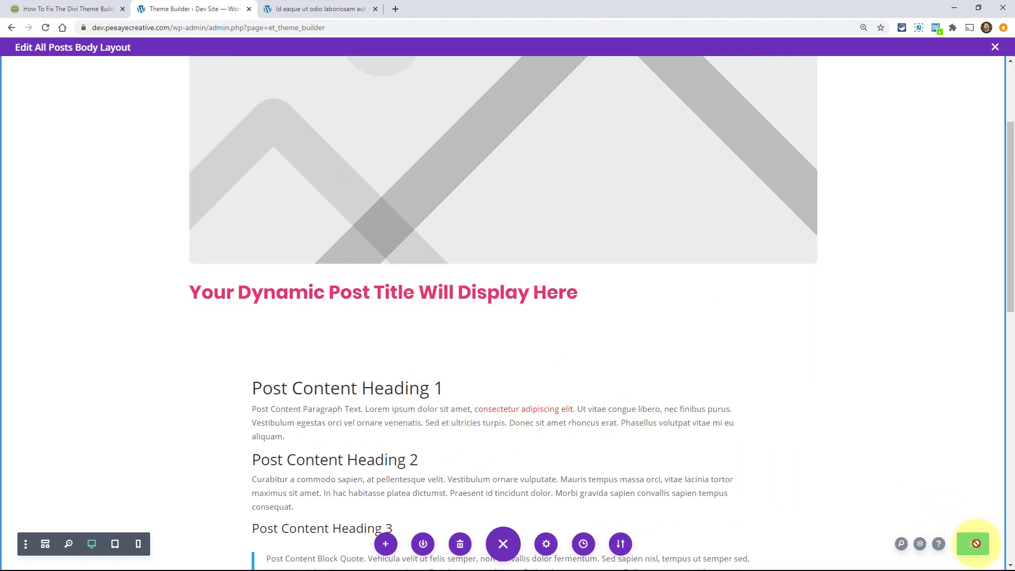
click(971, 546)
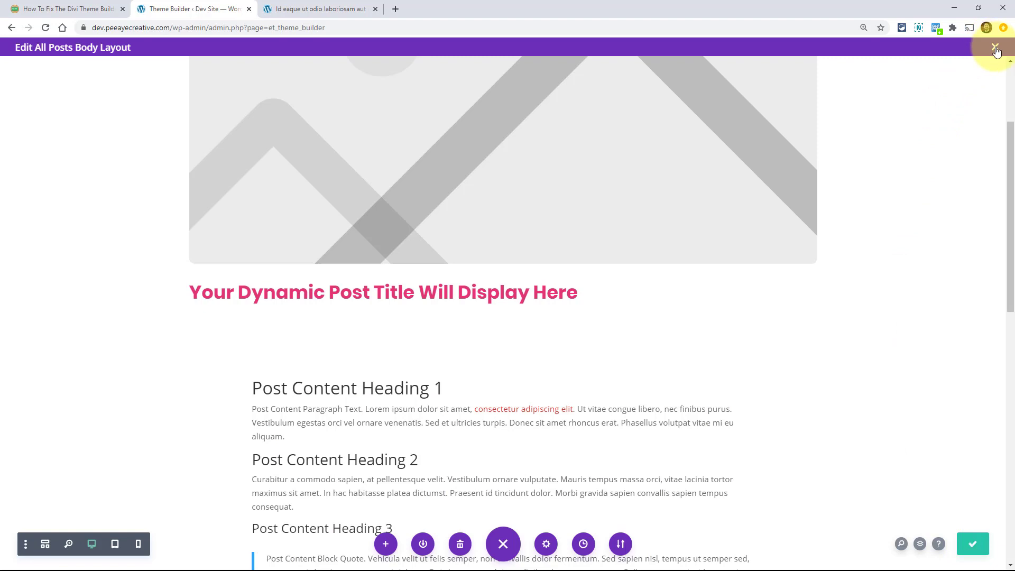
click(994, 49)
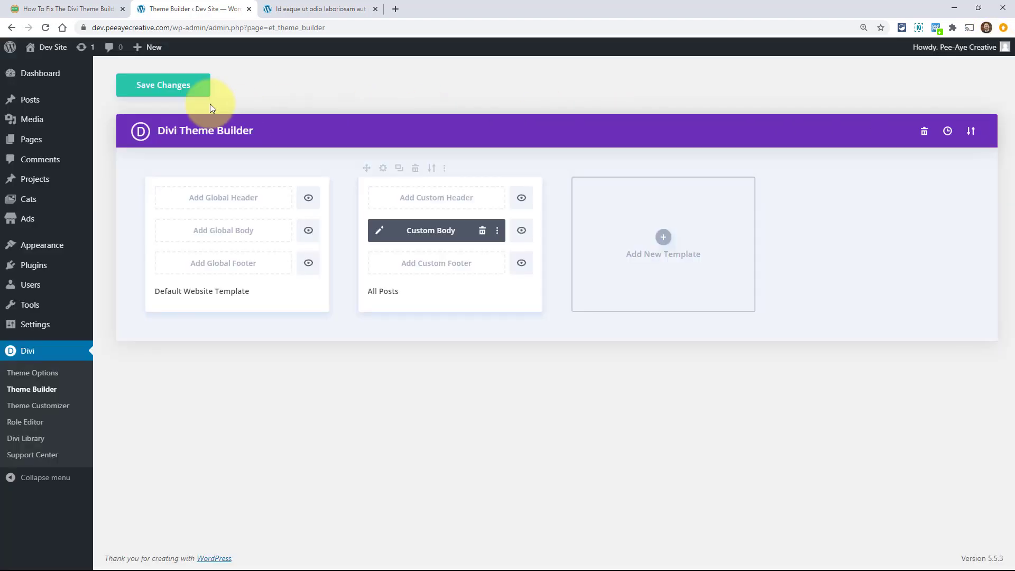
click(164, 92)
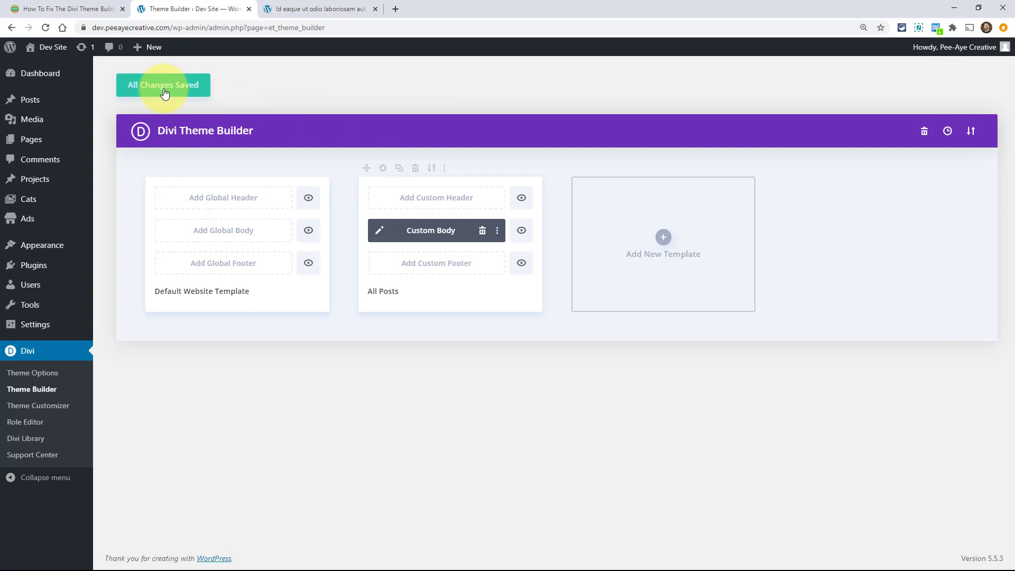
click(286, 9)
Step: Reload the sample post and review its featured image, H1 title and post content
click(45, 29)
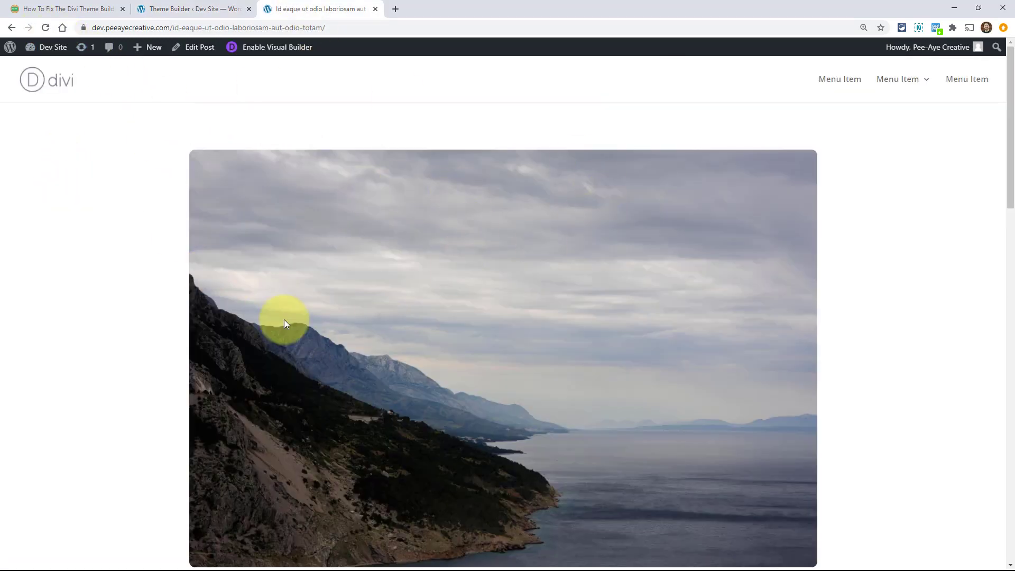
scroll(284, 319, down, 8)
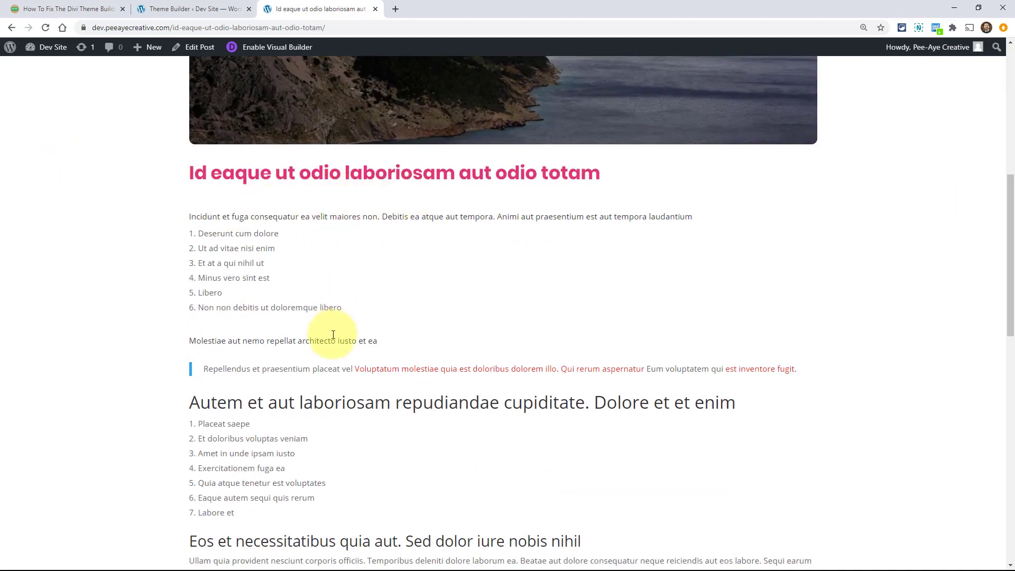
scroll(333, 334, down, 14)
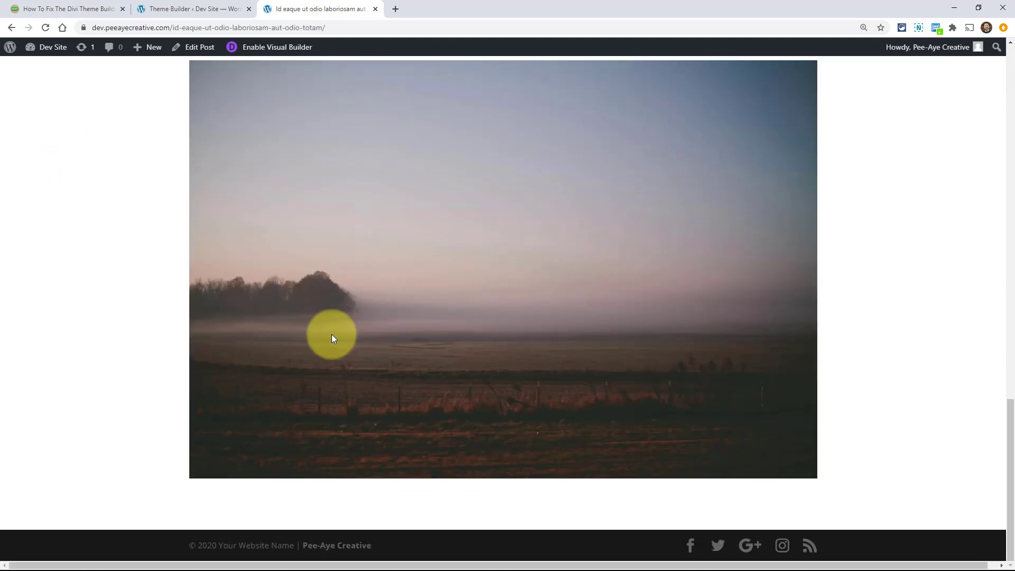
scroll(331, 334, up, 12)
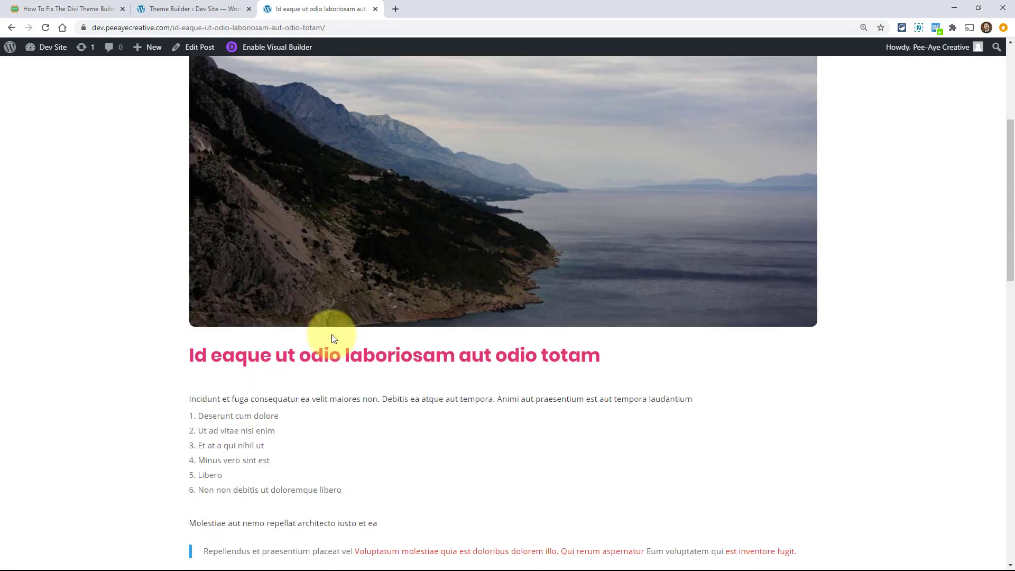
scroll(331, 334, up, 5)
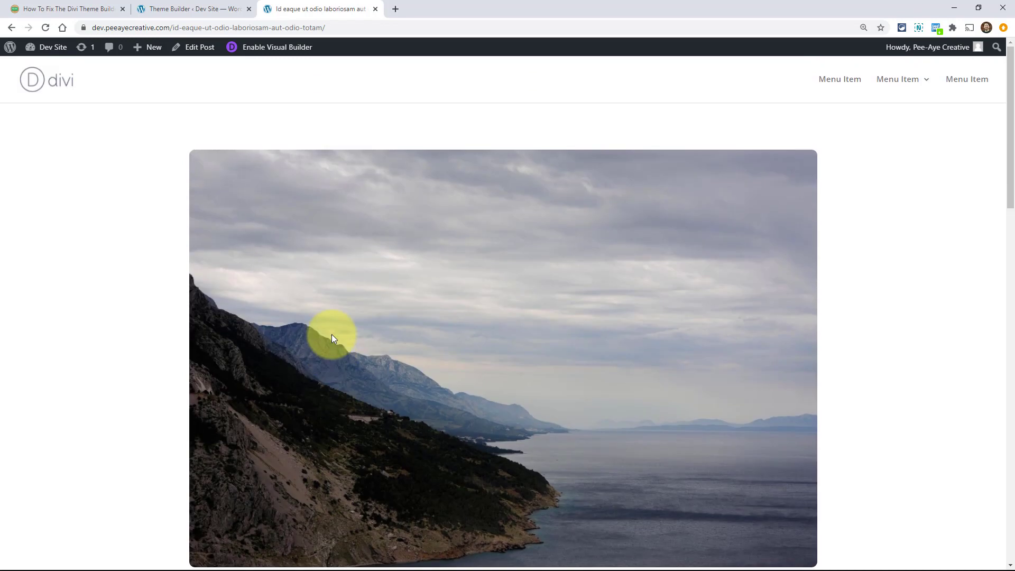
Step: Enable the Visual Builder on the sample post and start building with its existing content
click(258, 50)
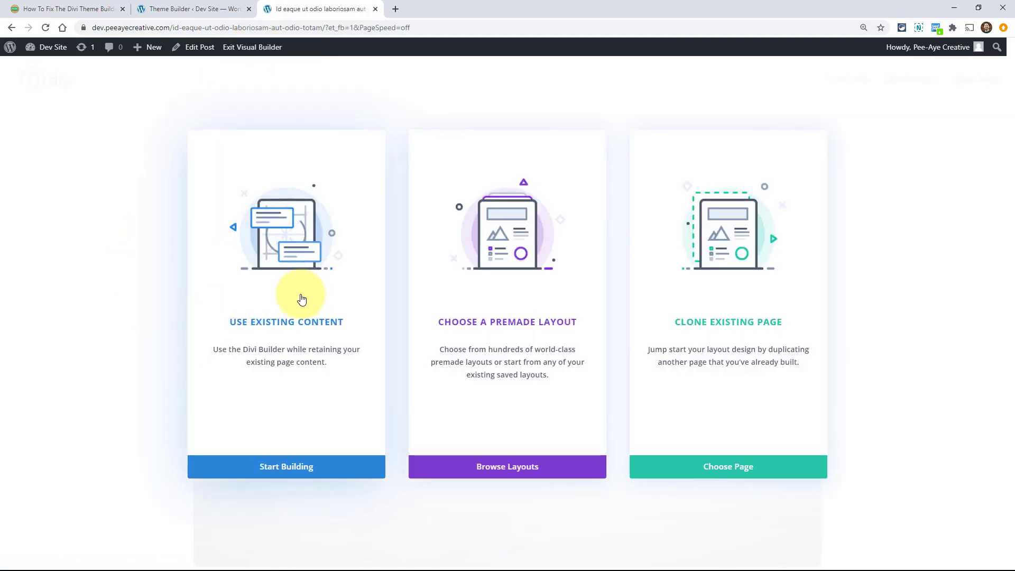
click(301, 294)
scroll(167, 320, down, 8)
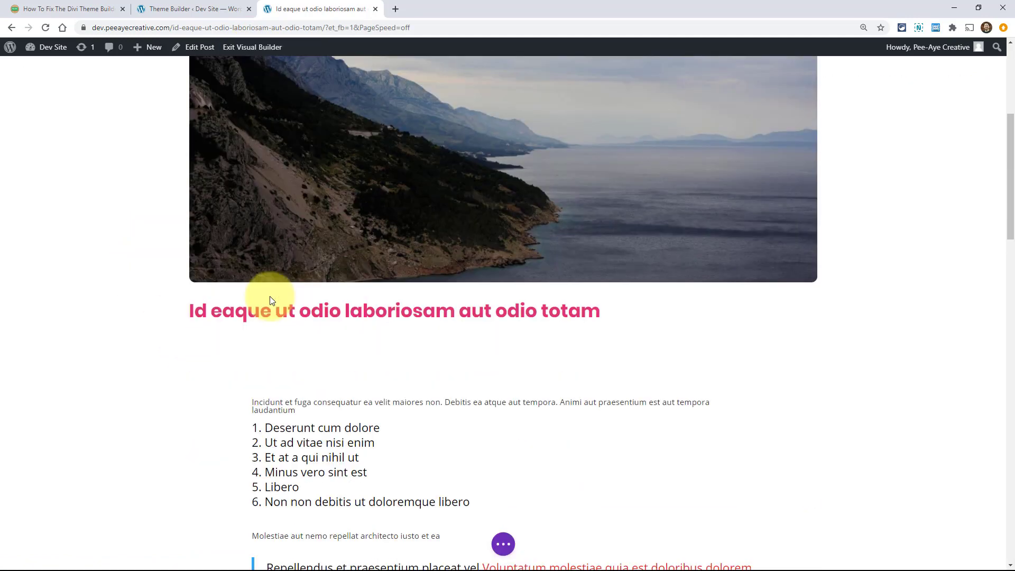
mouse_move(356, 294)
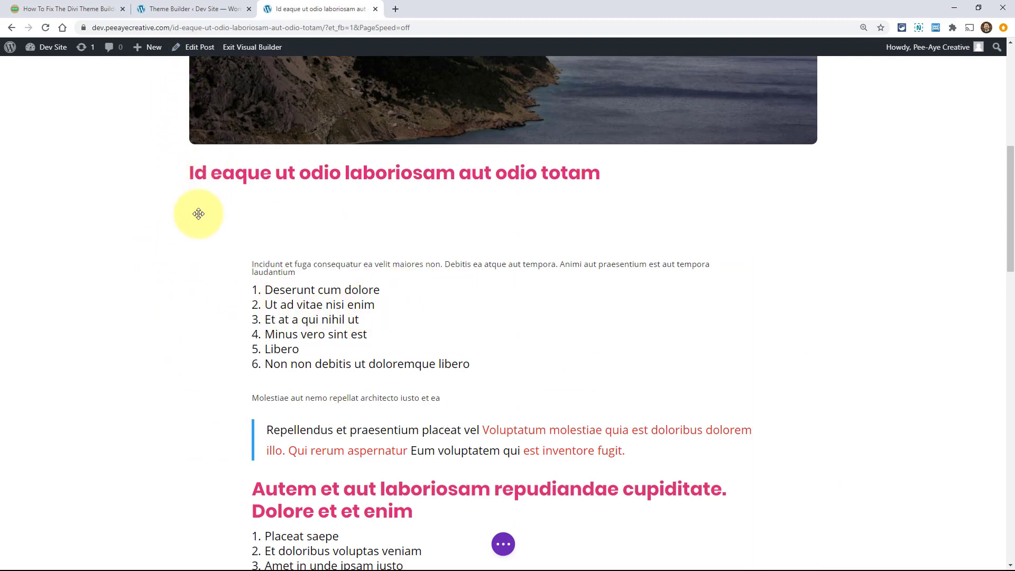
Step: Set the post content row's Design > Sizing width to 100% and save the row settings
mouse_move(199, 224)
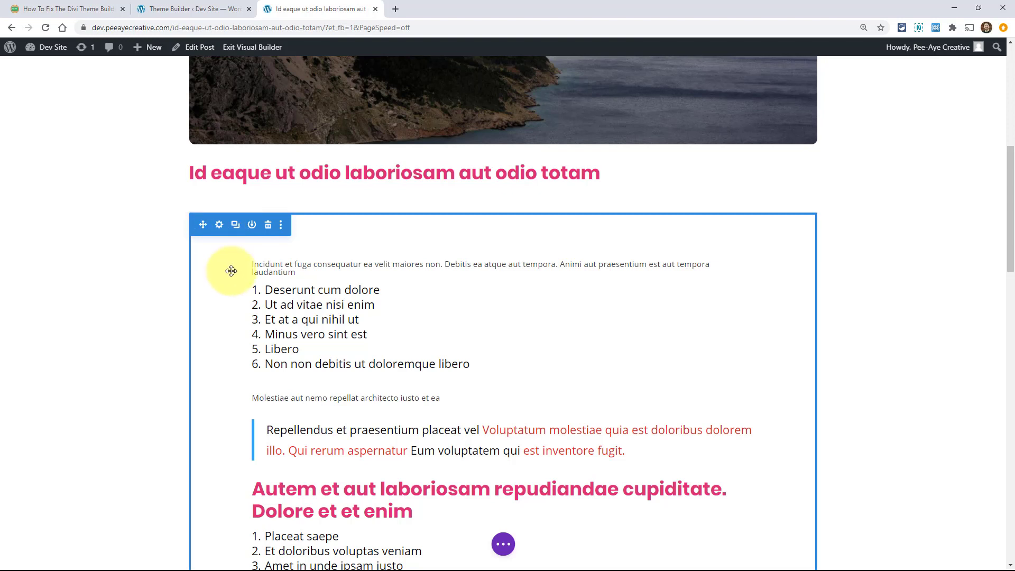
mouse_move(267, 265)
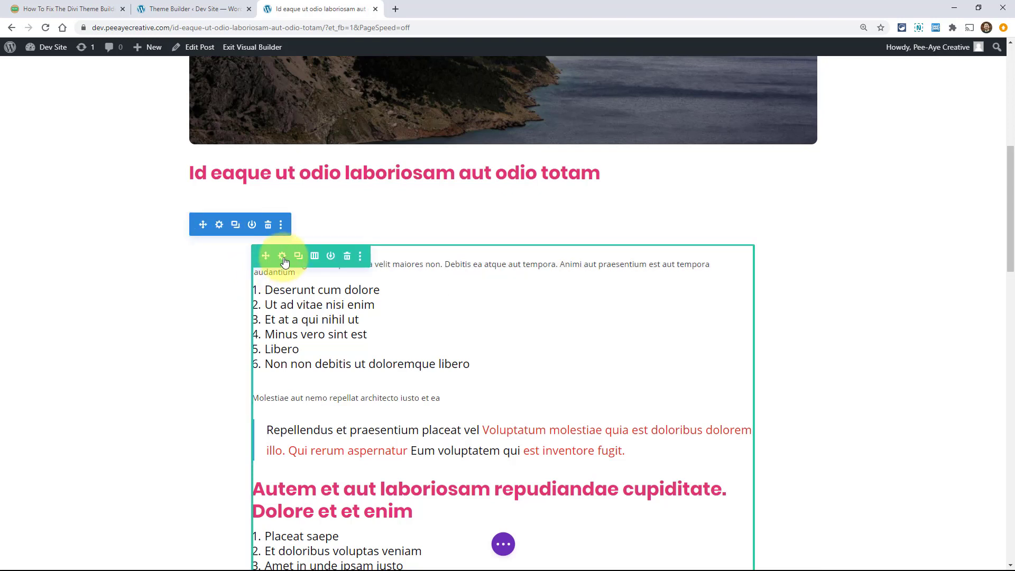
click(284, 260)
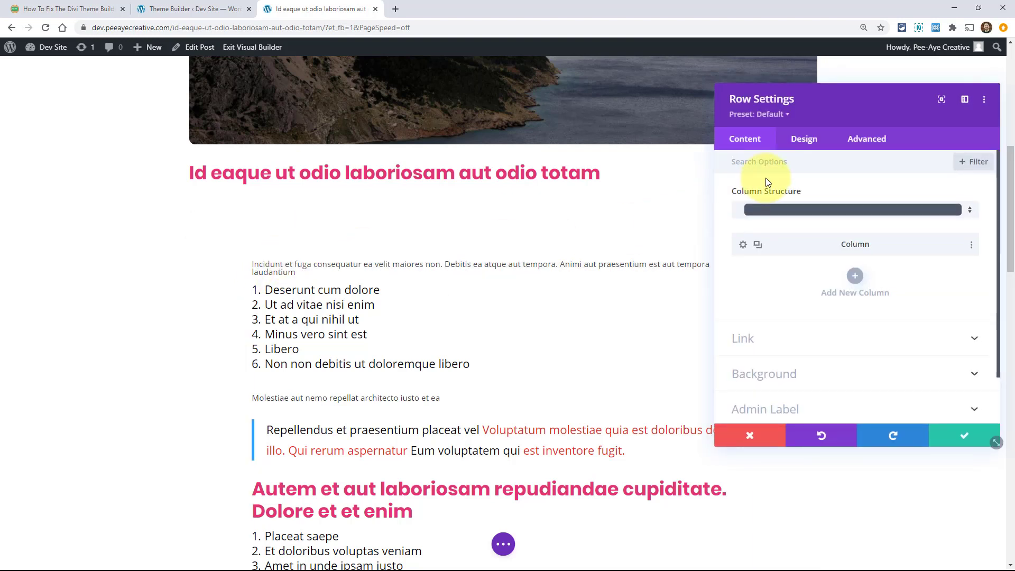
click(801, 141)
click(748, 201)
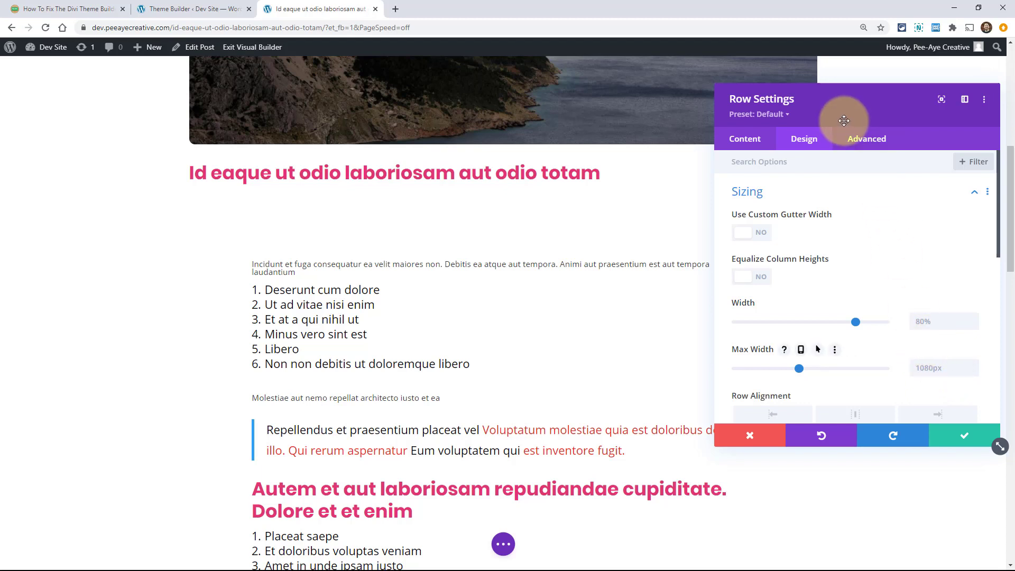
drag(843, 118, 769, 115)
click(848, 322)
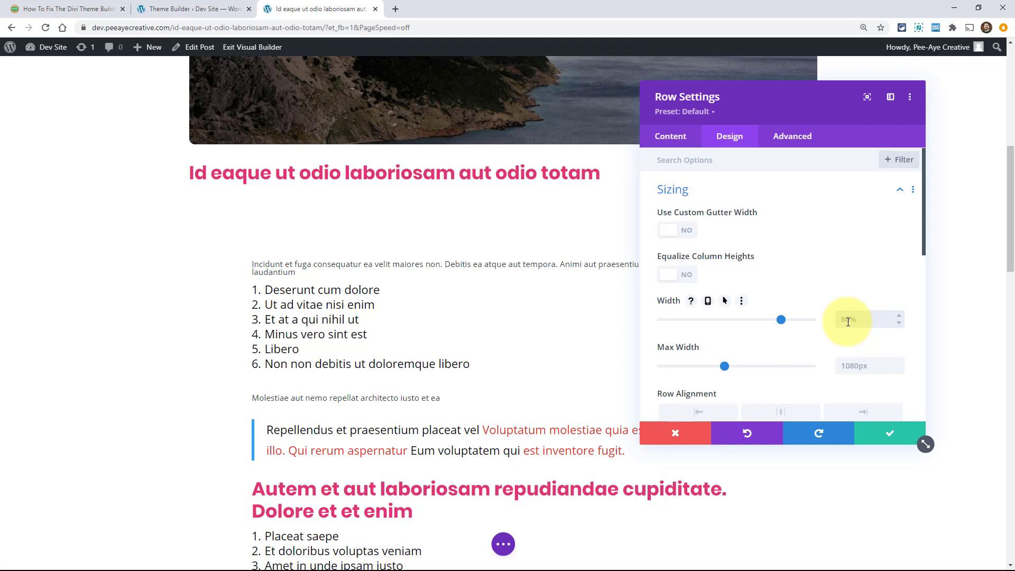
text(100)
click(855, 366)
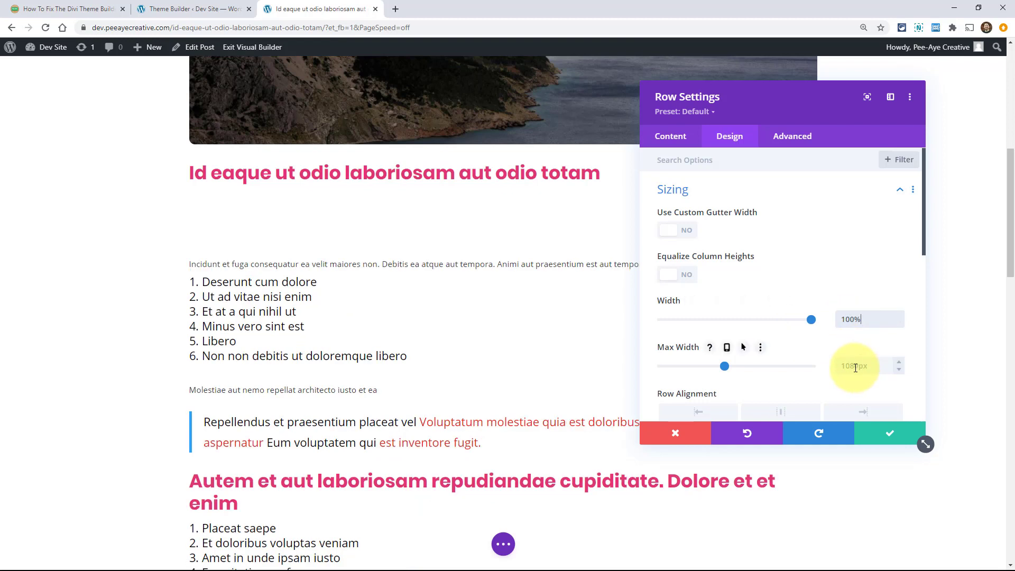
click(878, 434)
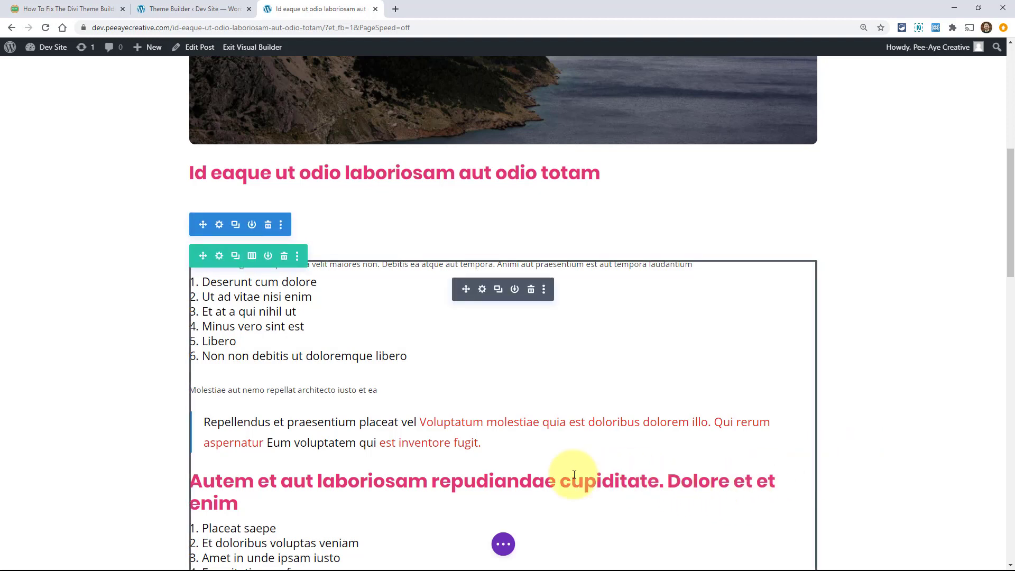
Step: Reset the post content row's Sizing width back to 80% and save the row
click(220, 257)
click(729, 136)
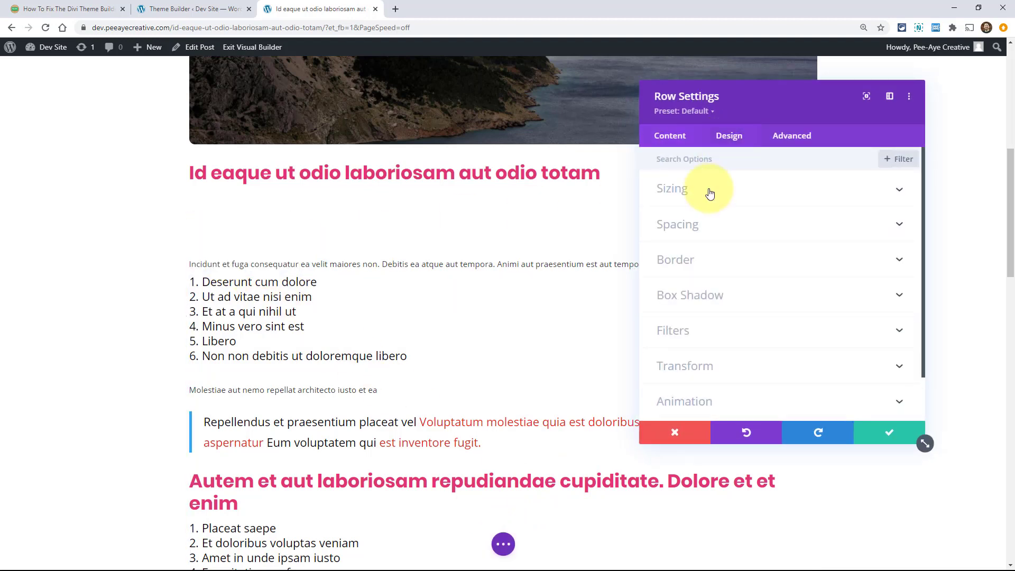
click(708, 201)
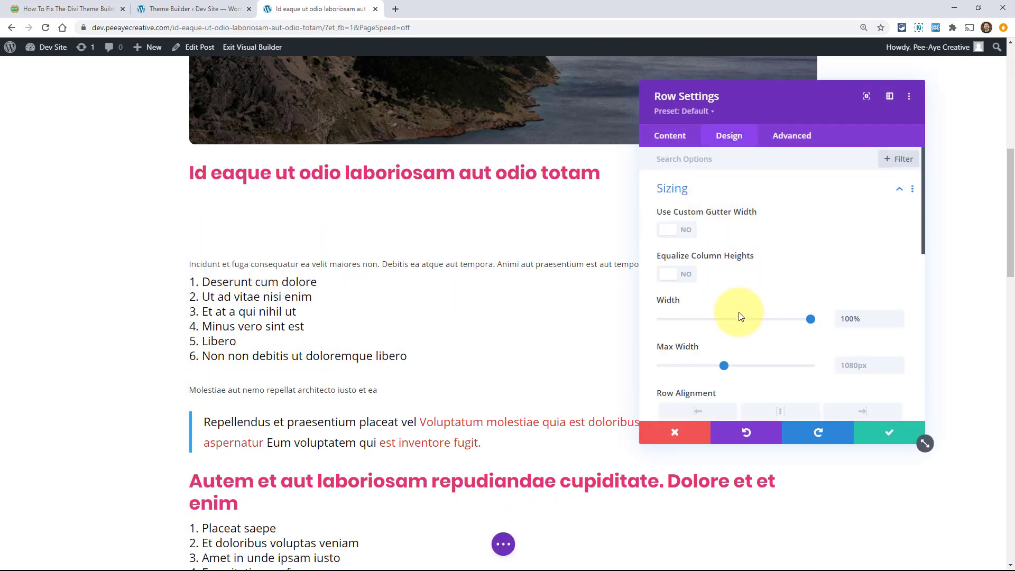
click(783, 318)
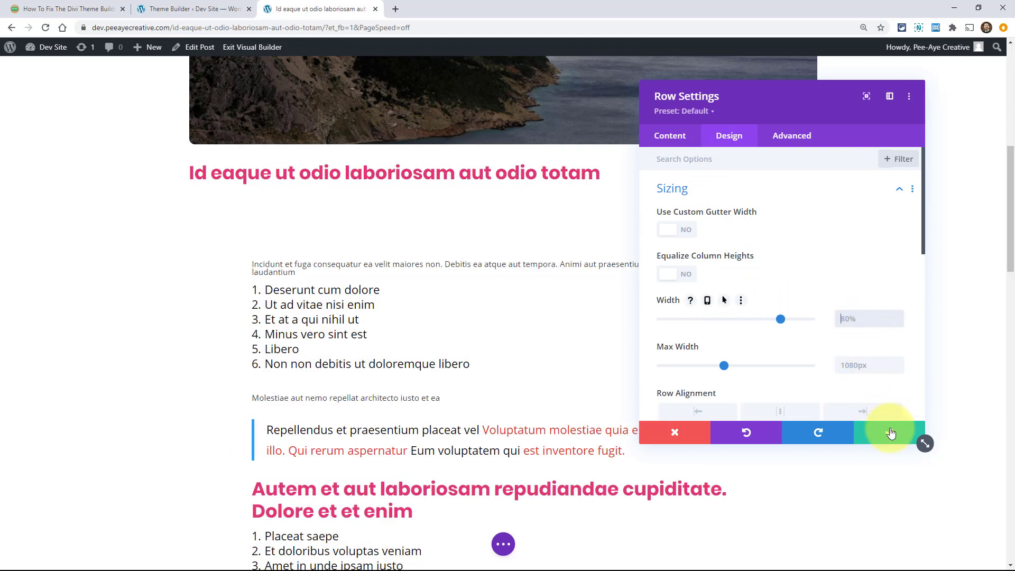
click(875, 431)
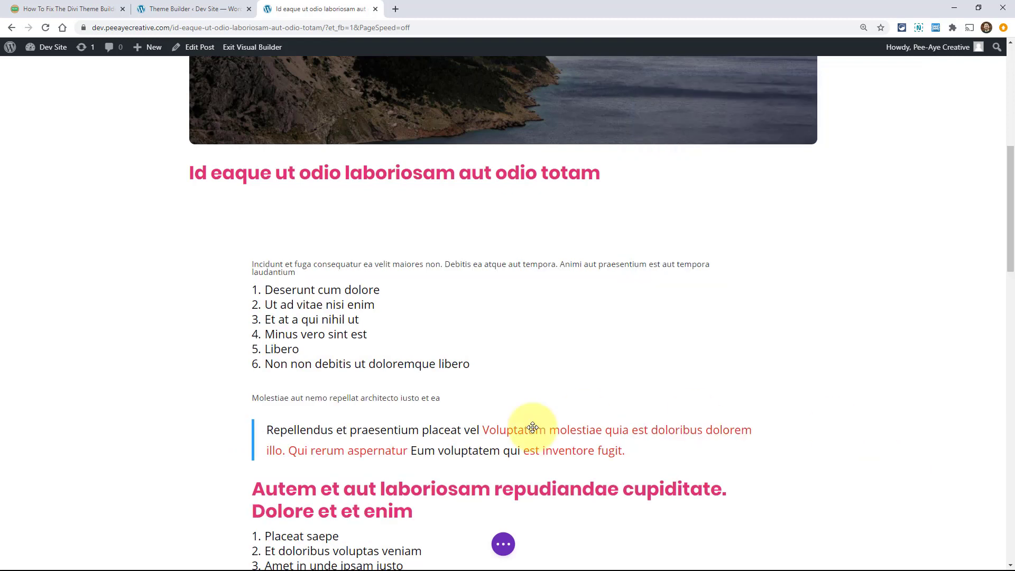
Step: Save the page and return to the tutorial blog article
click(503, 544)
click(972, 544)
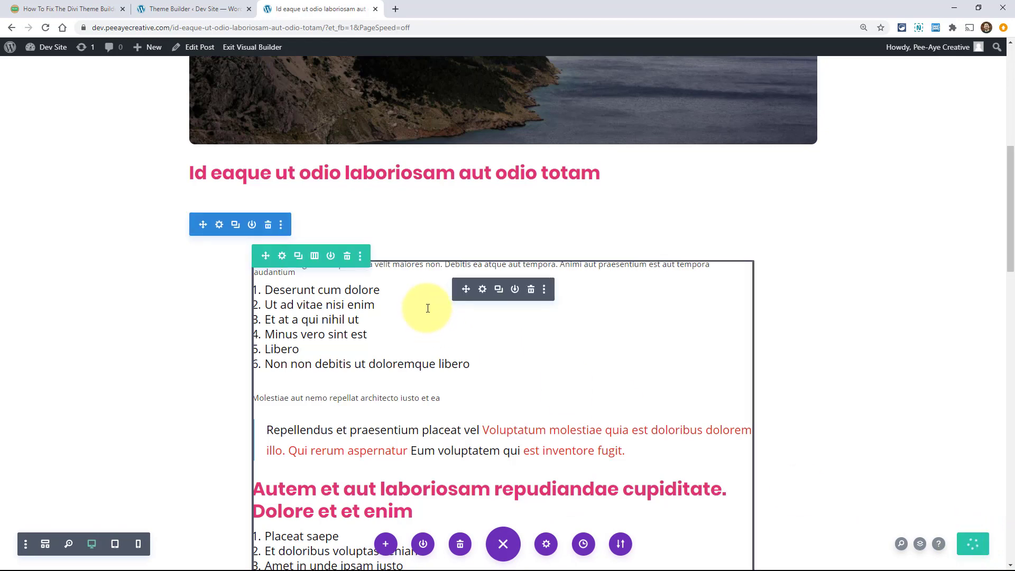
key(ctrl+1)
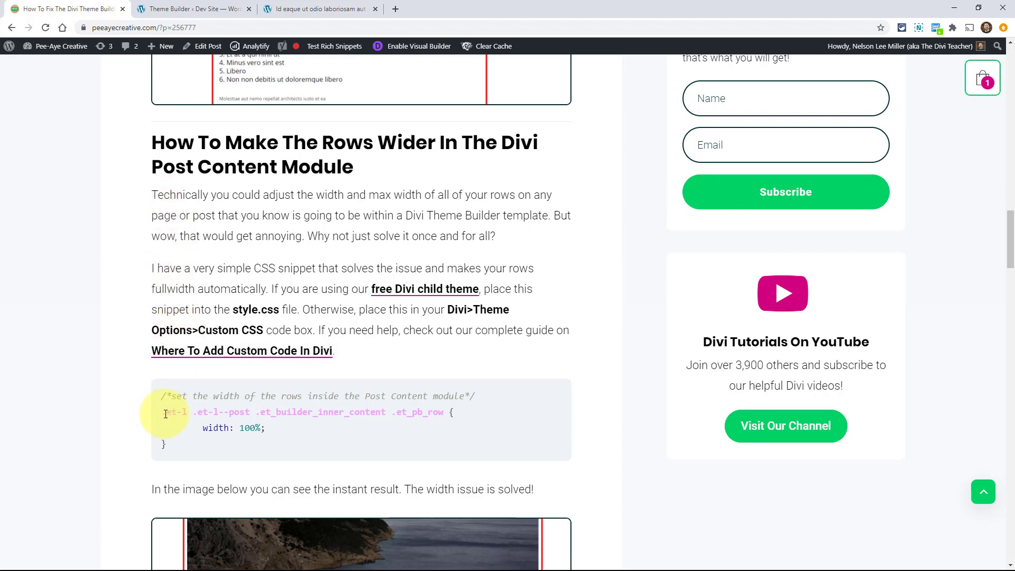
Step: Select the article's CSS snippet that sets .et-l--post .et_pb_row to width: 100%
drag(162, 414, 386, 420)
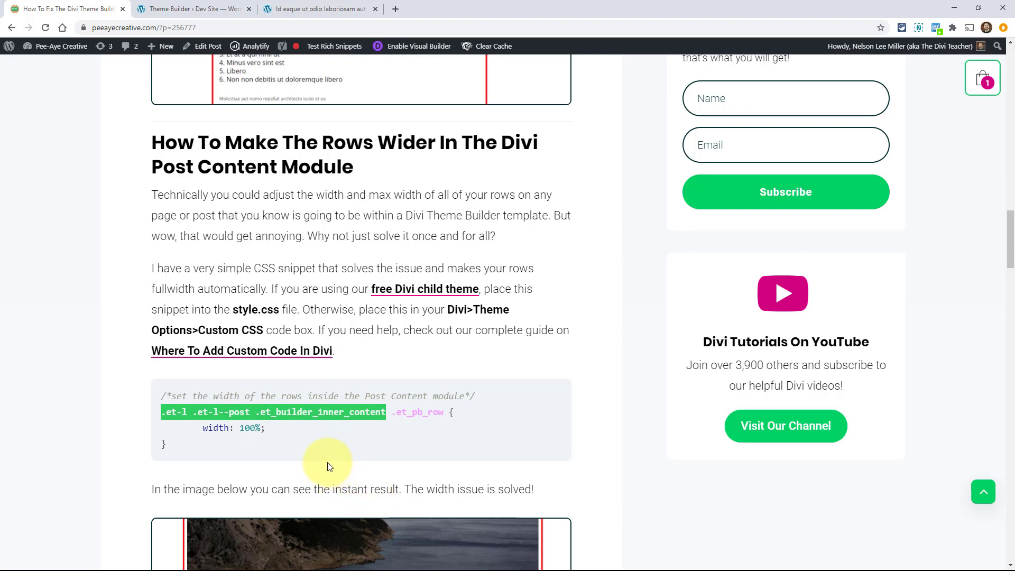
drag(396, 417, 160, 419)
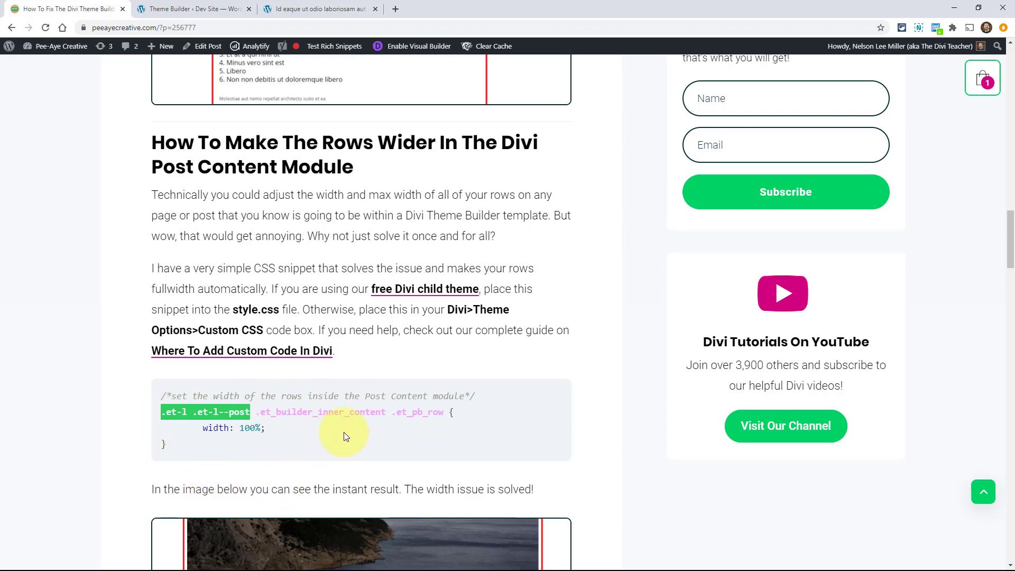
drag(449, 413, 161, 413)
click(180, 411)
click(267, 406)
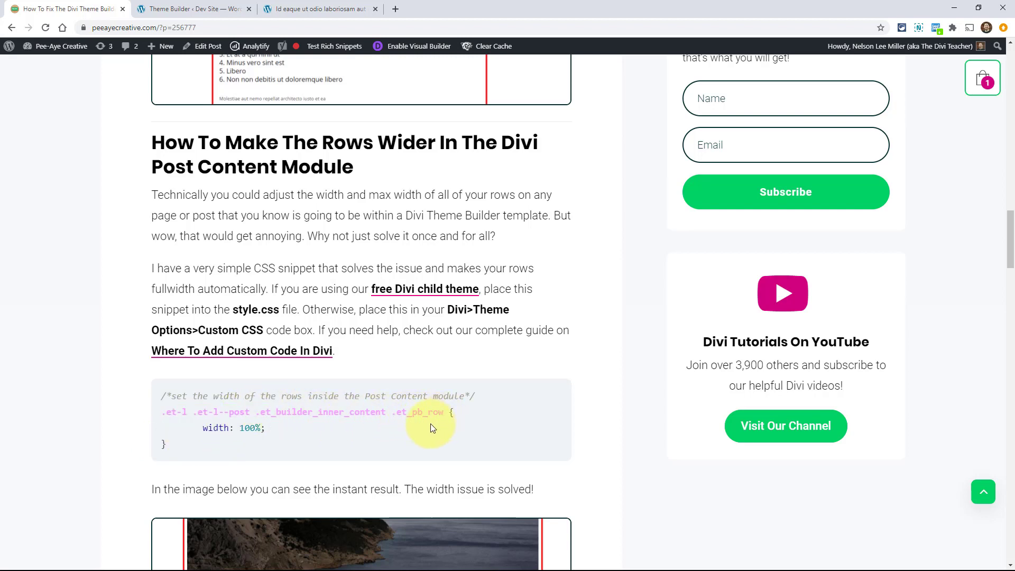
drag(173, 449, 154, 393)
key(ctrl+c)
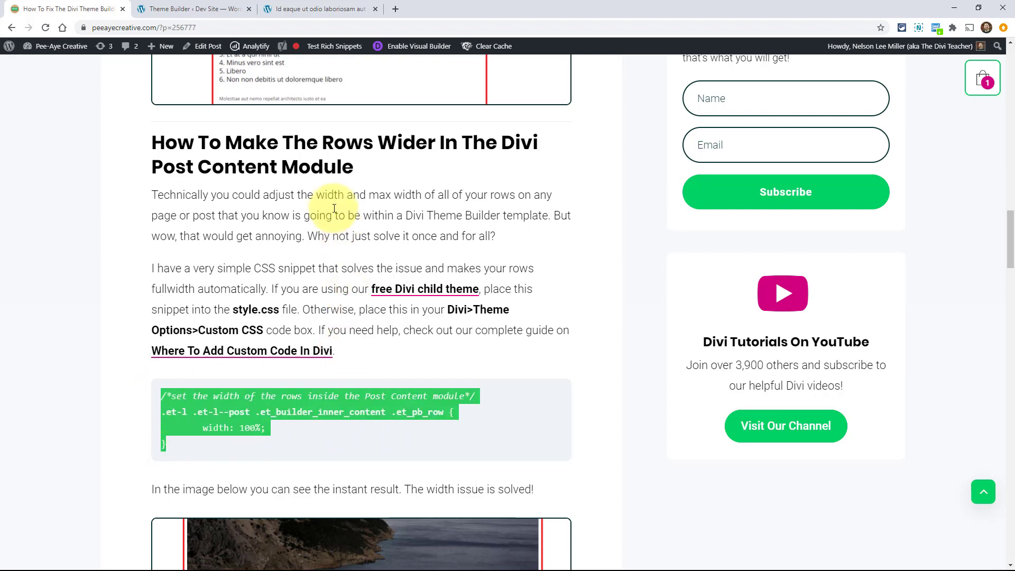
click(198, 4)
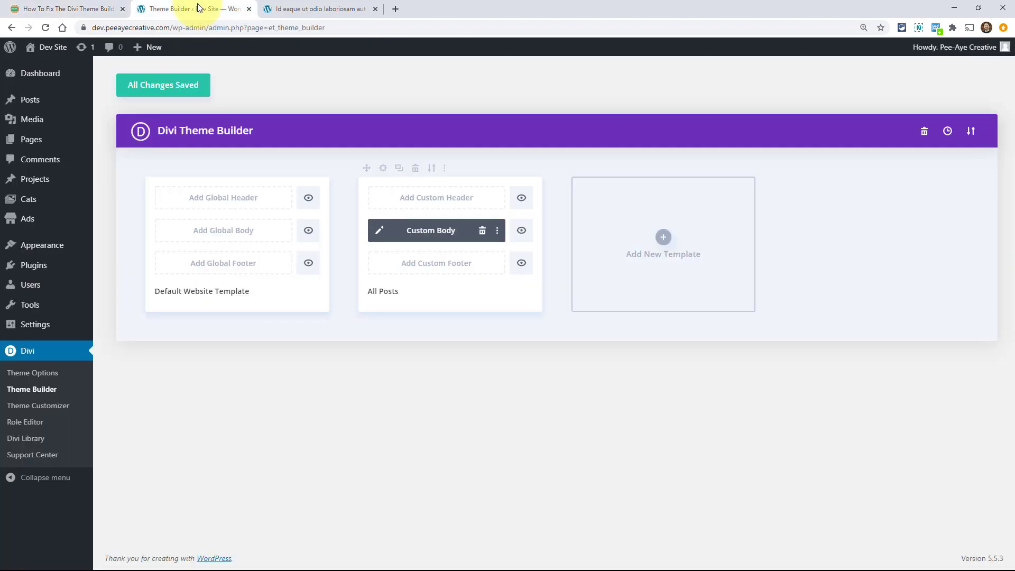
Step: Paste the row width: 100% snippet after the existing Divi Theme Options Custom CSS and save
click(26, 378)
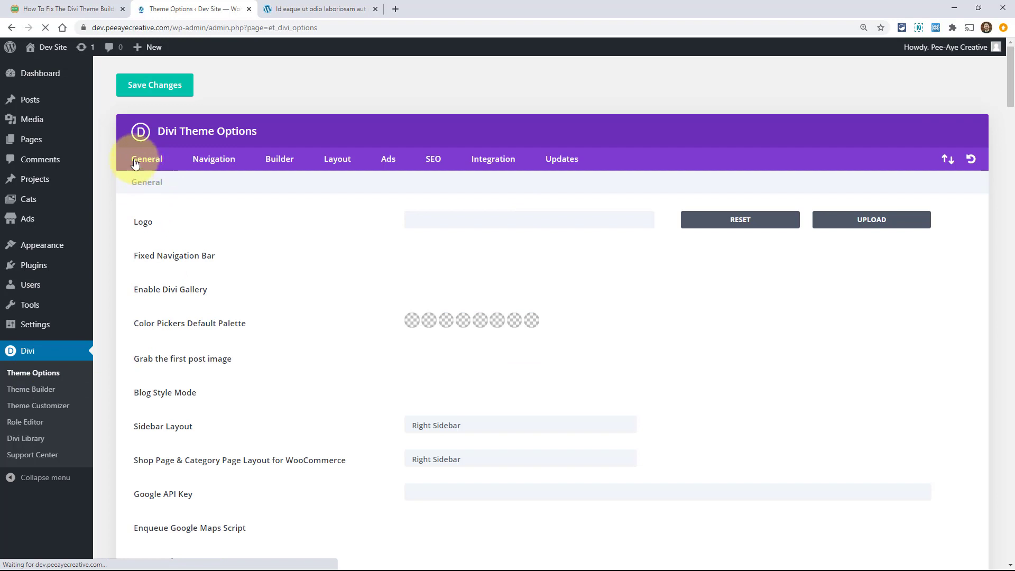
scroll(197, 287, down, 20)
scroll(192, 343, down, 7)
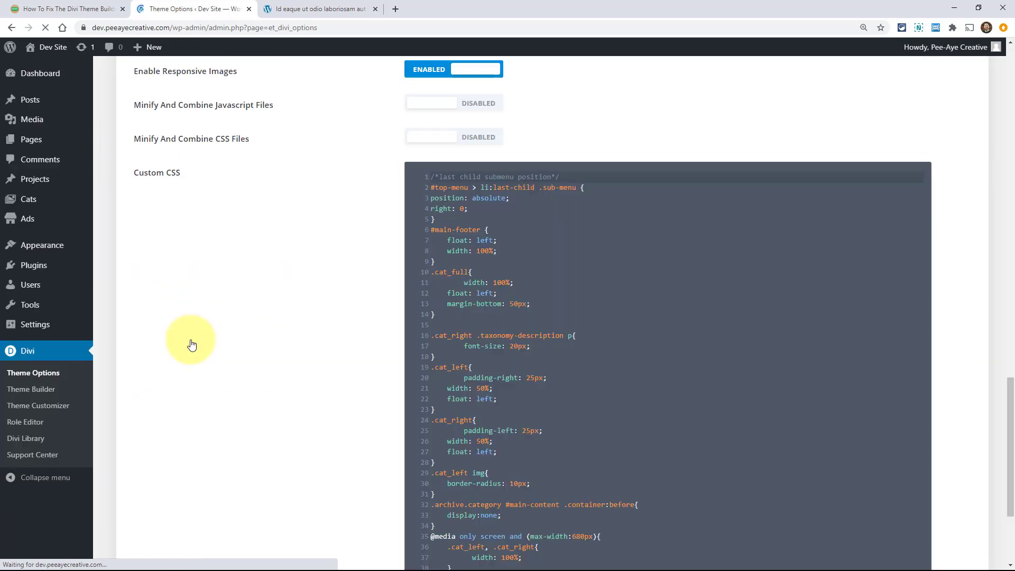
scroll(682, 335, down, 1)
scroll(678, 351, down, 2)
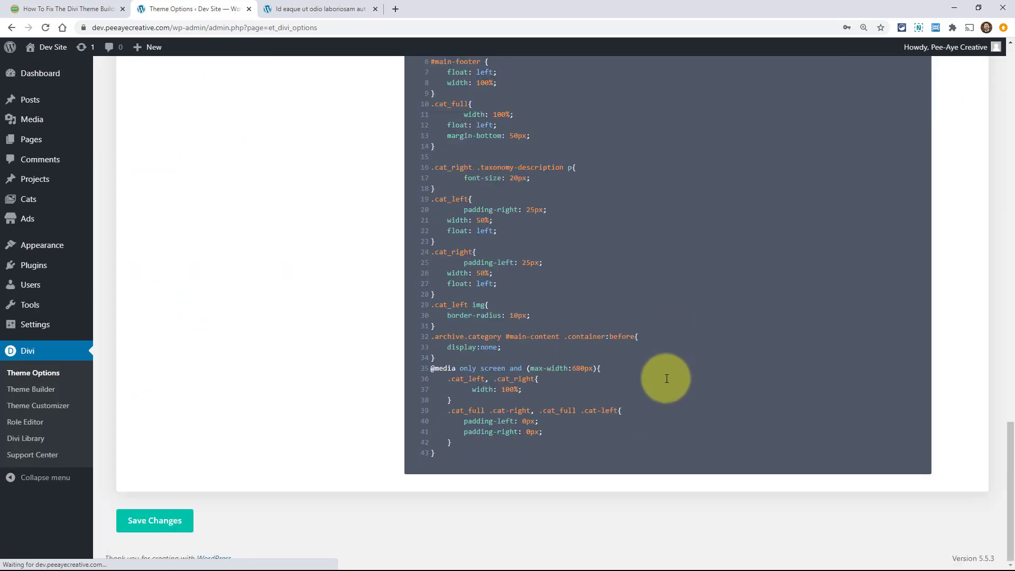
click(458, 450)
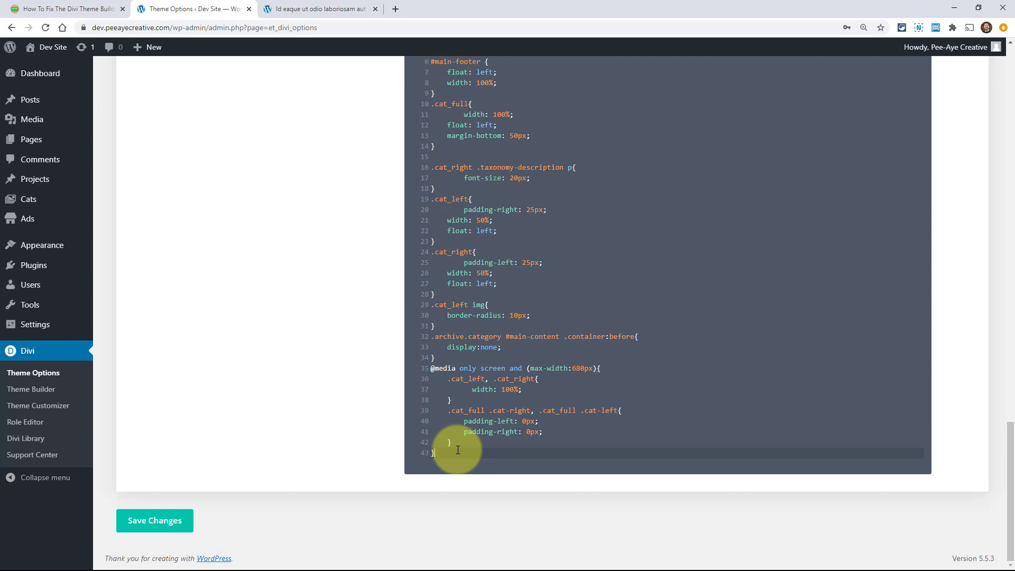
key(Return)
key(Return)
key(Return)
key(Return)
key(Return)
key(ctrl+v)
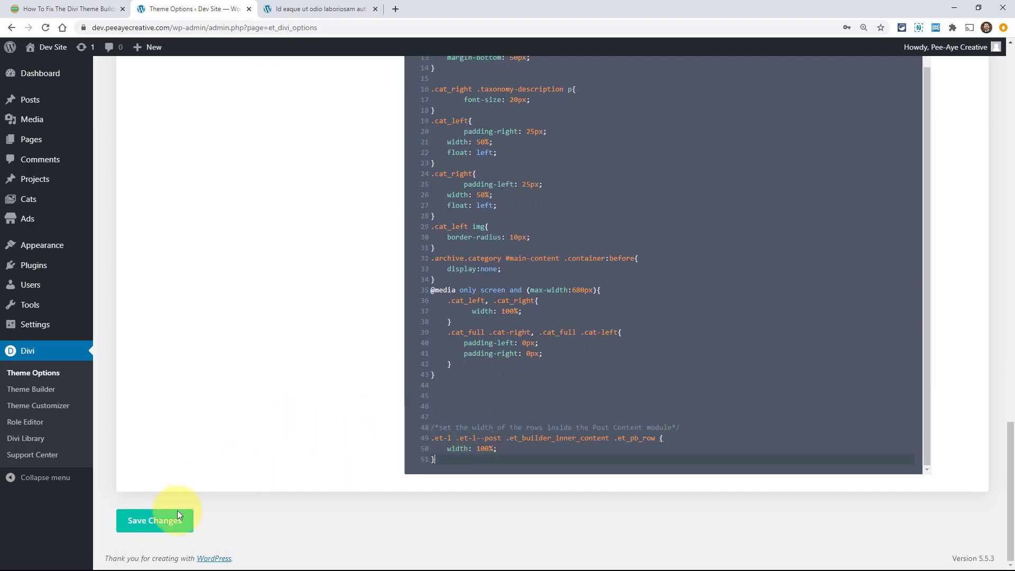
click(152, 525)
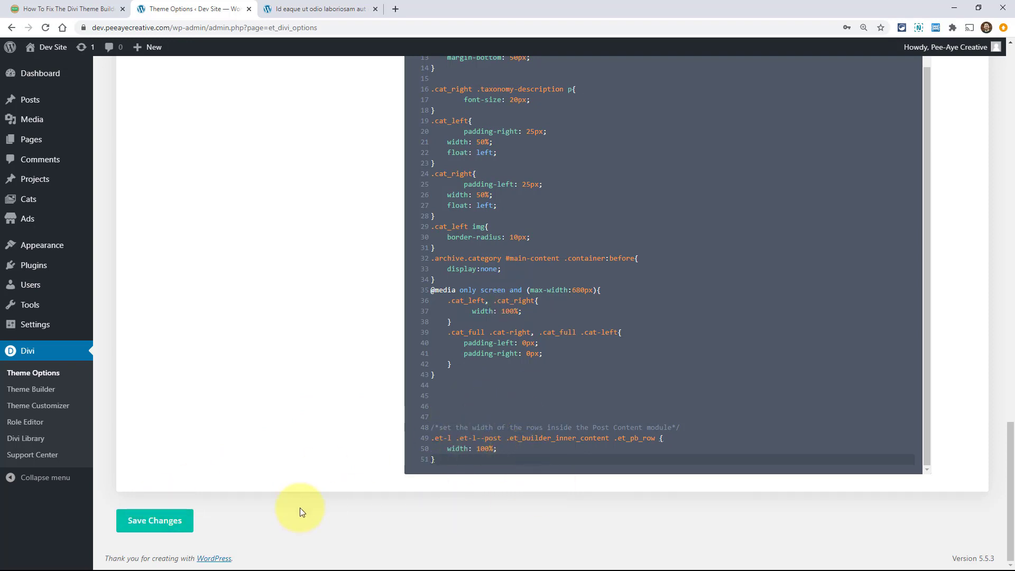
Step: Reload the test post, verify its content spans full width, then go back to the tutorial article
click(312, 11)
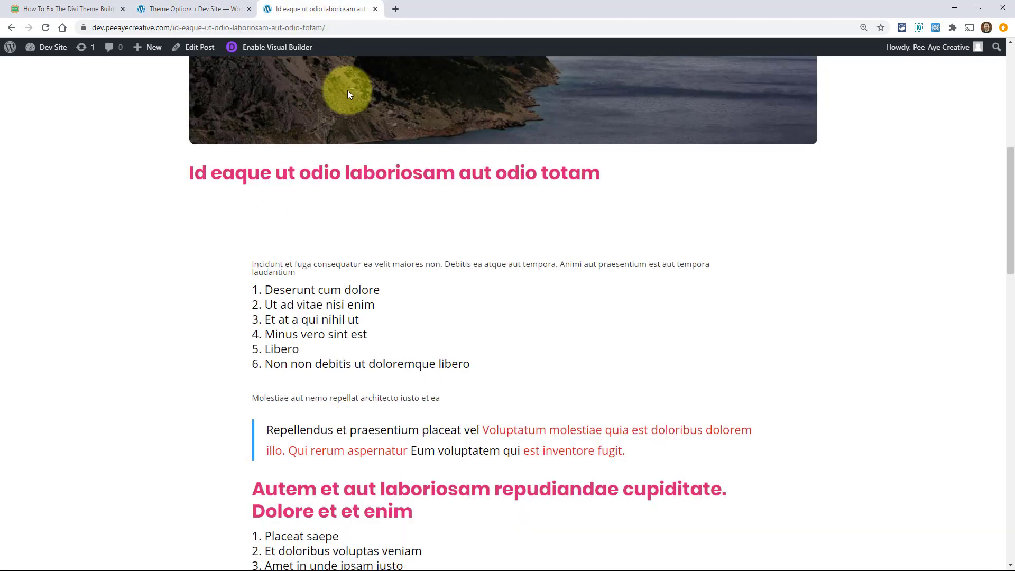
click(46, 27)
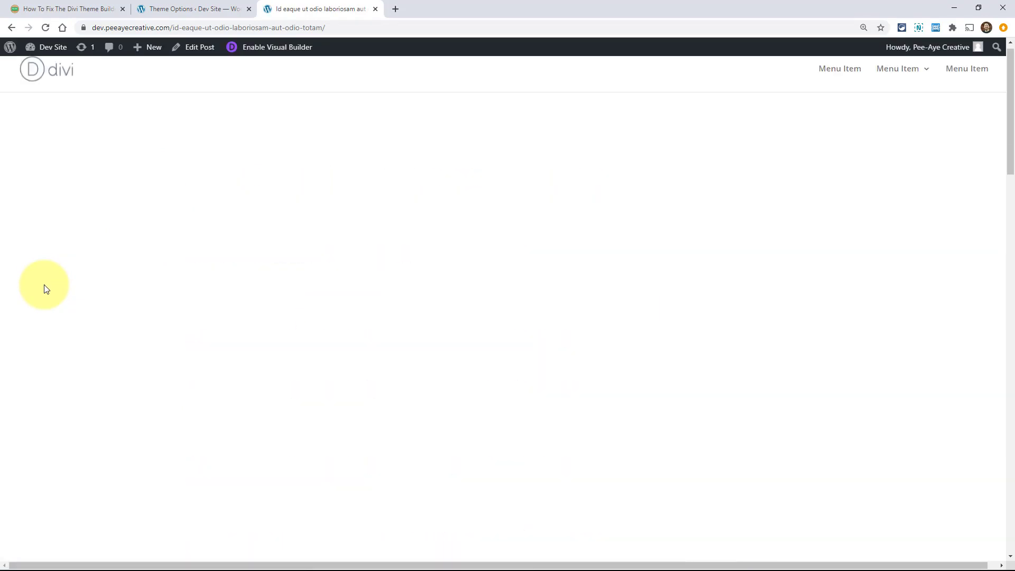
scroll(44, 288, down, 5)
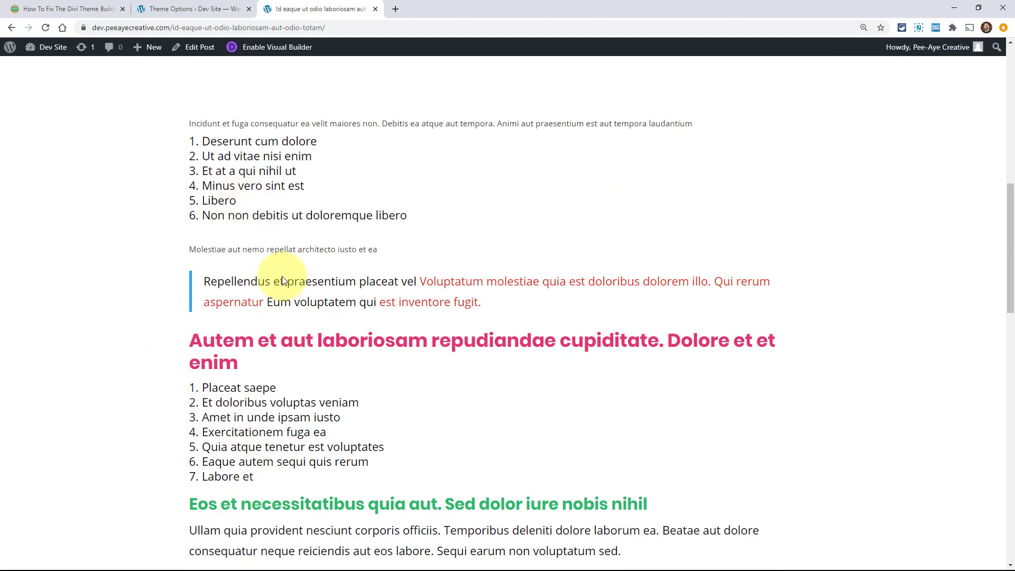
scroll(296, 264, down, 9)
scroll(309, 322, up, 10)
scroll(309, 322, up, 6)
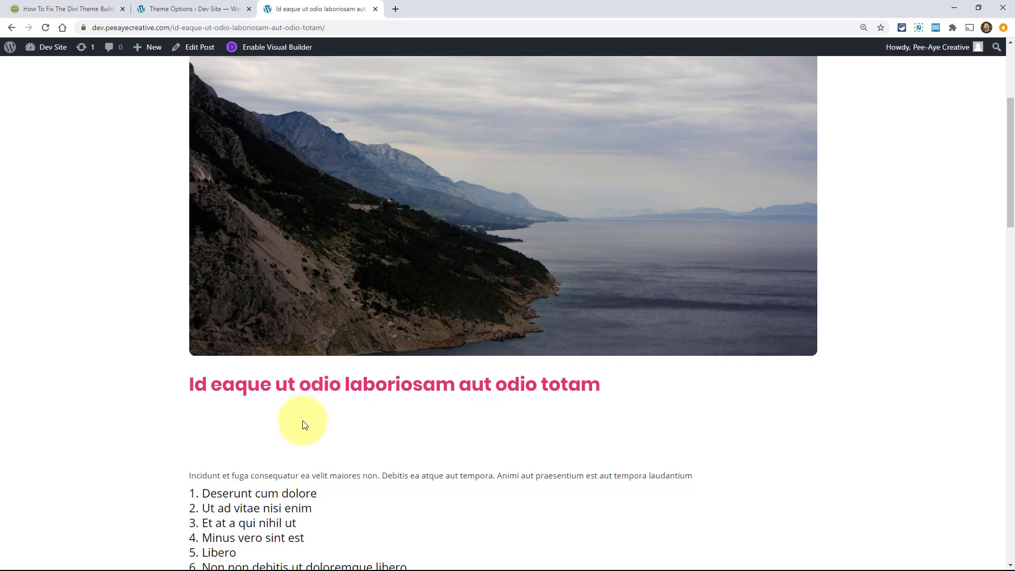
key(ctrl+1)
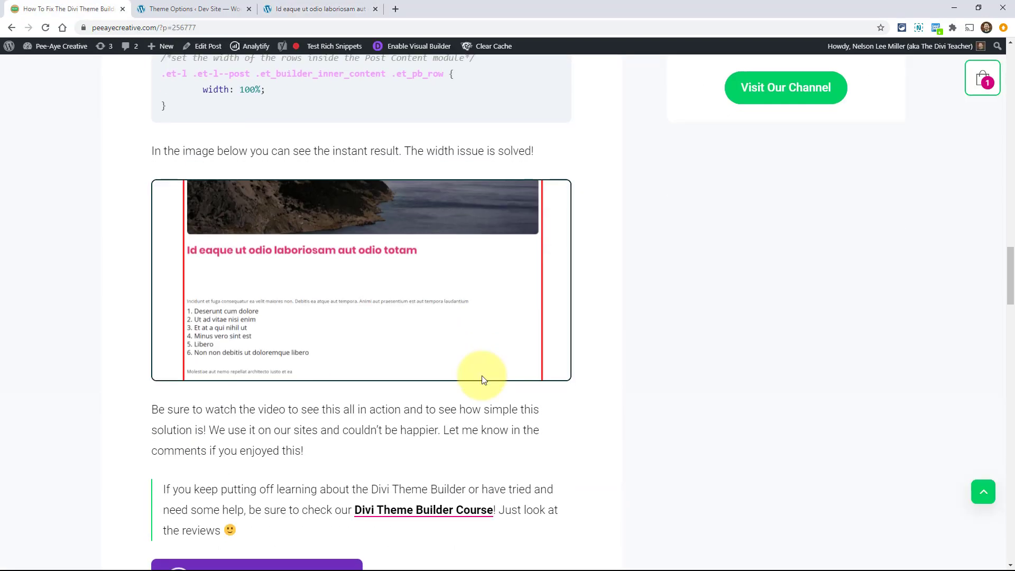
Step: Open the article's Divi Theme Builder Course link in a new background tab
scroll(482, 379, down, 2)
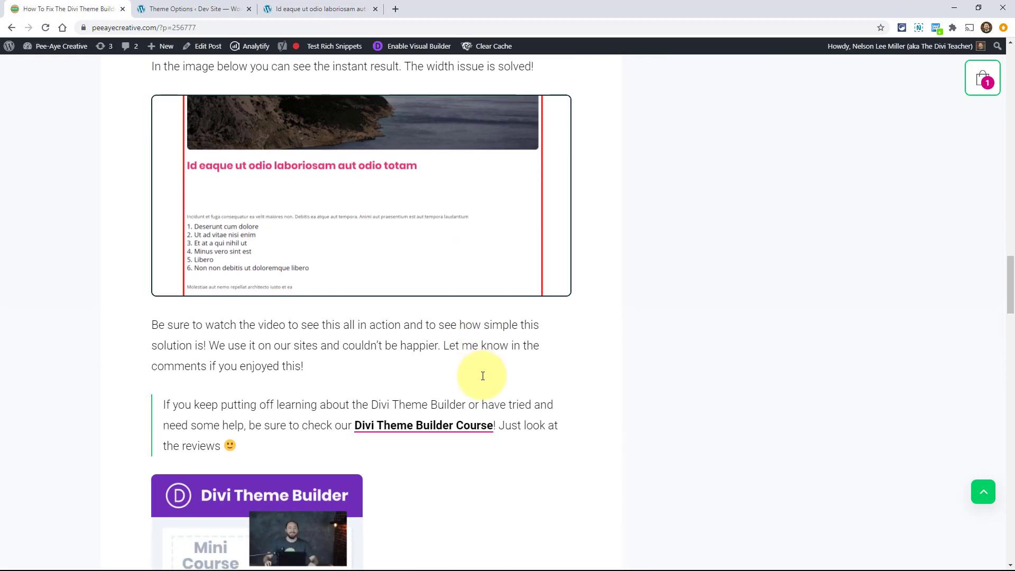
scroll(483, 376, down, 1)
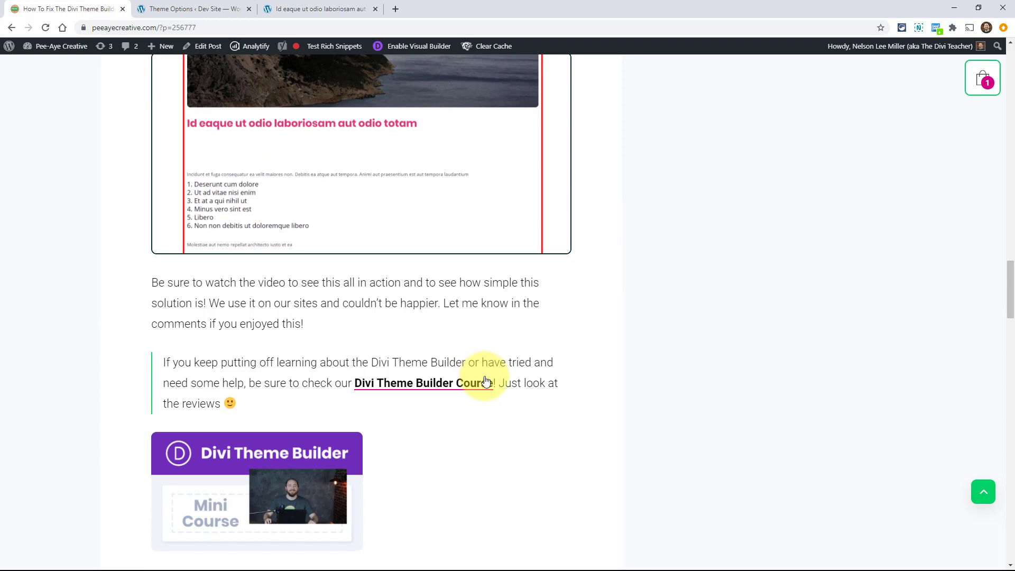
scroll(539, 407, down, 2)
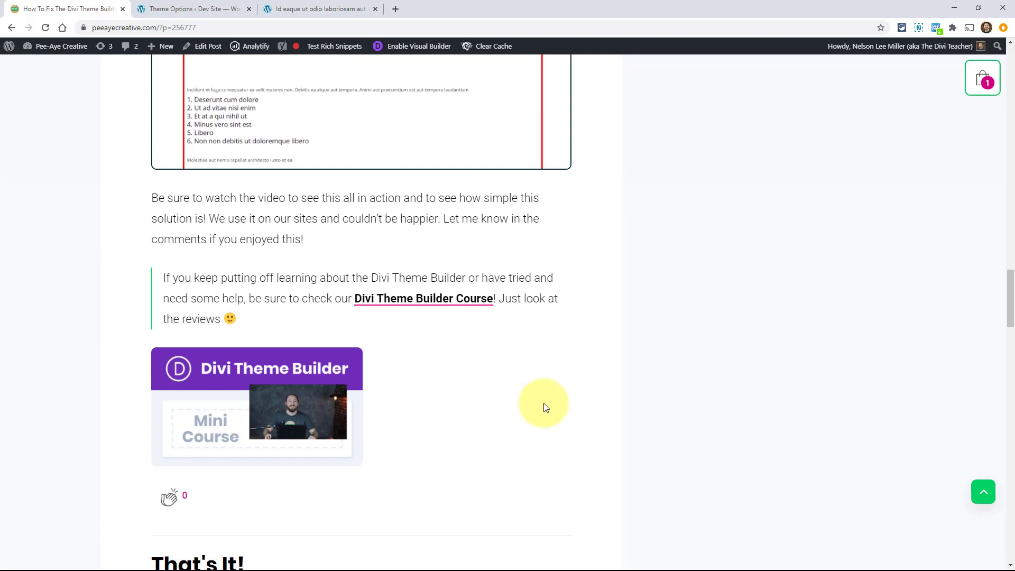
right_click(399, 305)
click(427, 309)
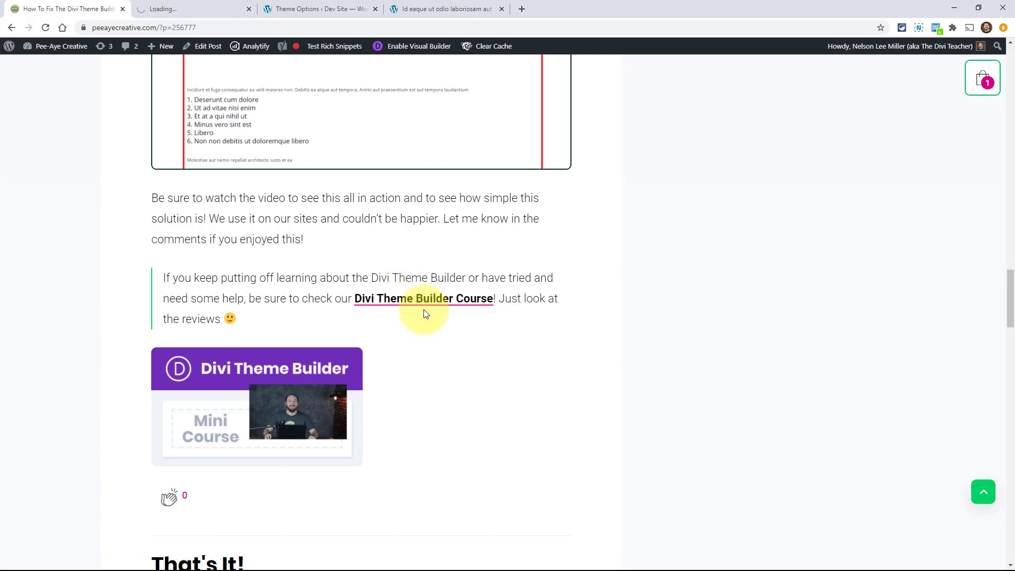
Step: Browse the Divi Theme Builder Course product page's topics, $20 price and reviews, ending back at the top
click(185, 9)
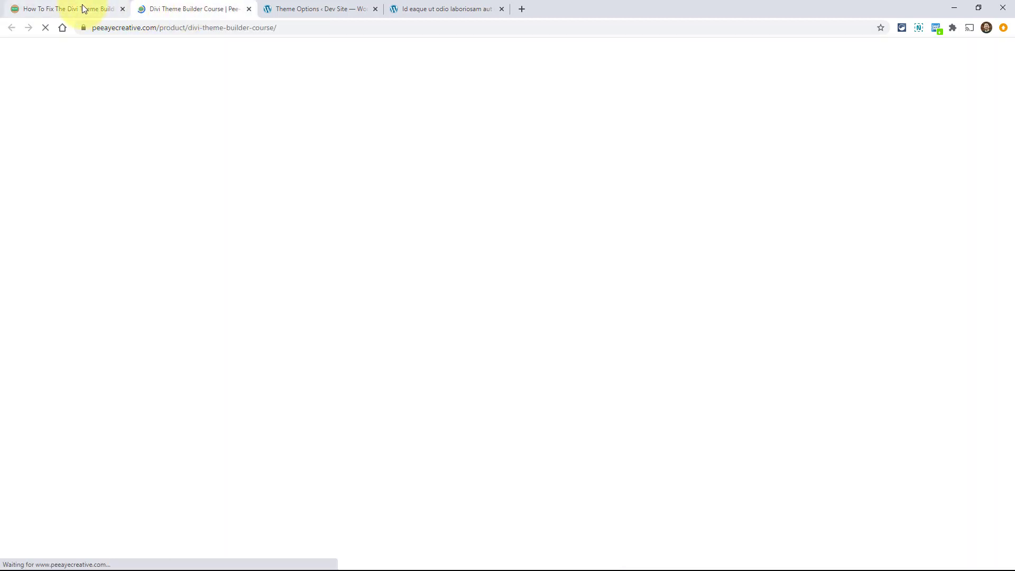
scroll(222, 308, down, 3)
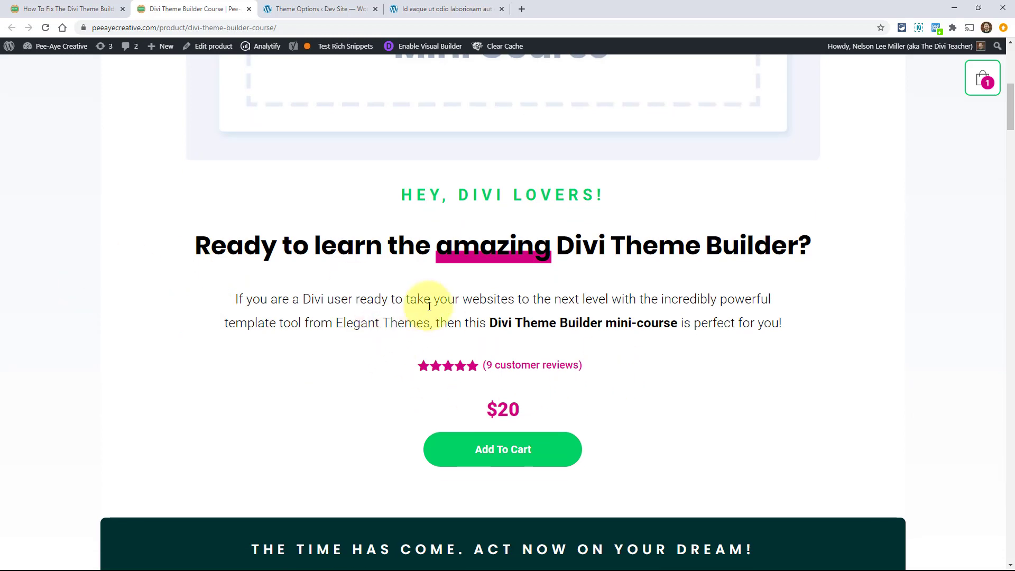
scroll(271, 310, down, 3)
scroll(236, 304, down, 15)
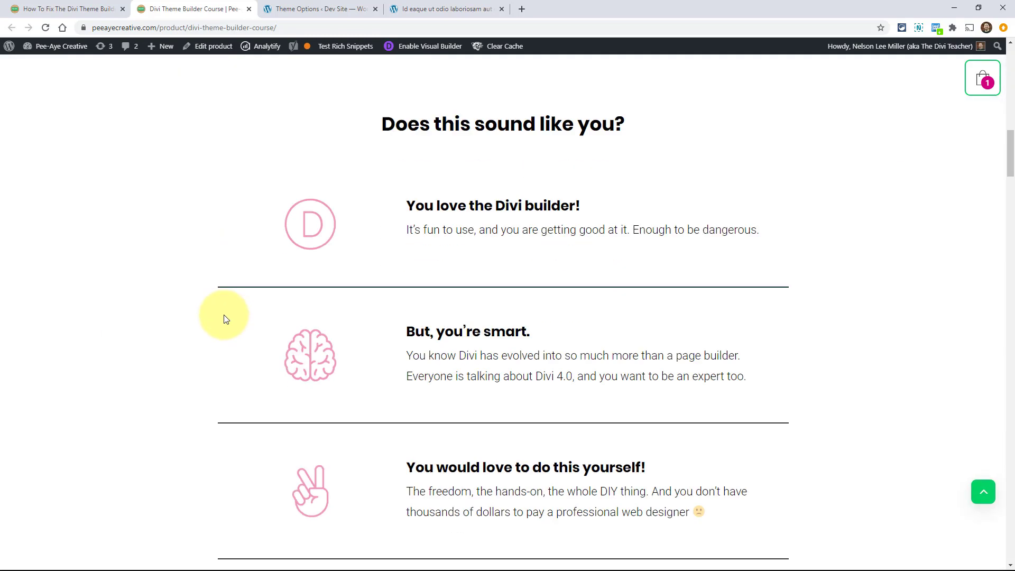
scroll(224, 315, down, 5)
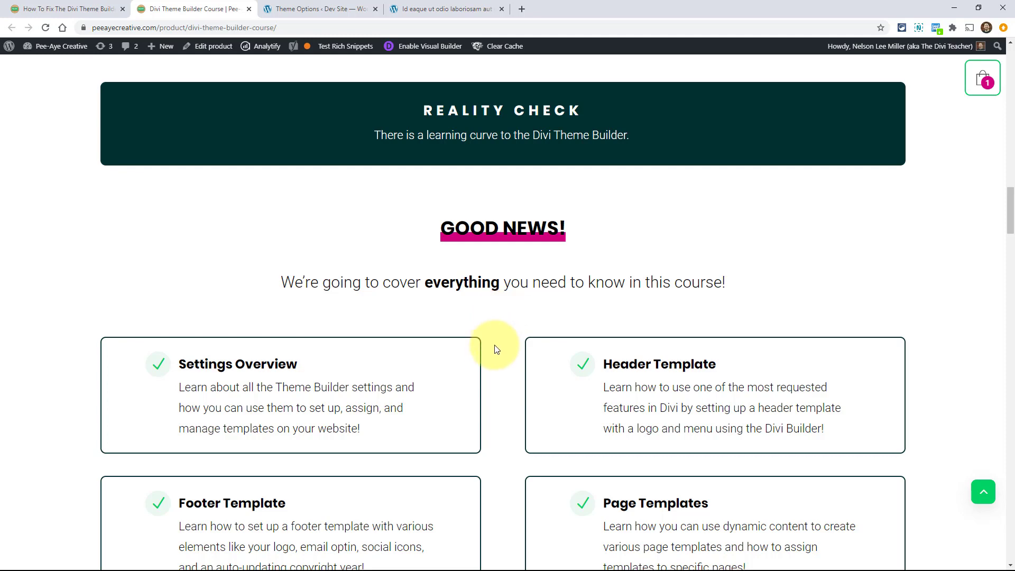
scroll(492, 347, down, 4)
scroll(310, 295, down, 2)
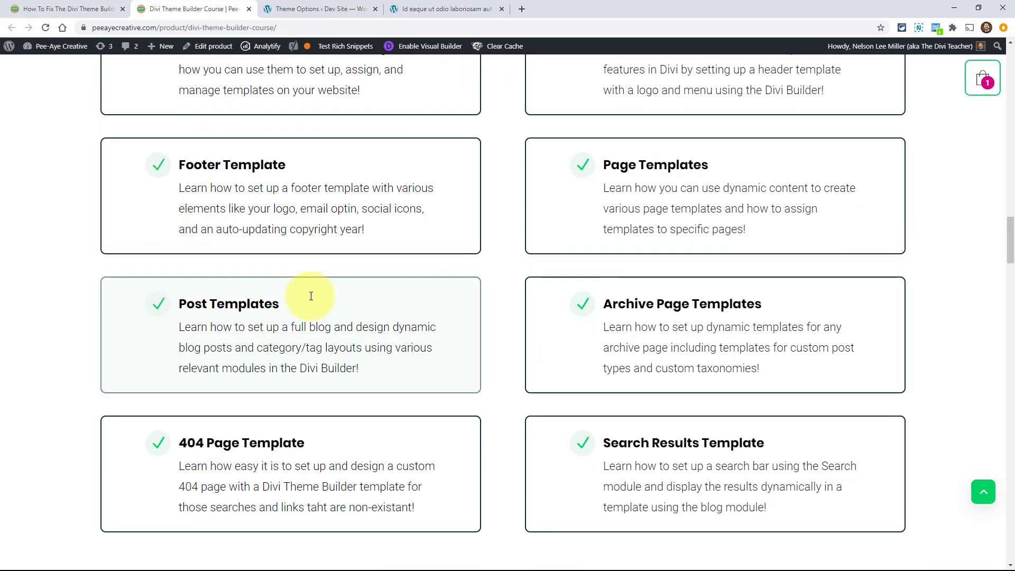
scroll(328, 324, down, 2)
scroll(323, 199, down, 5)
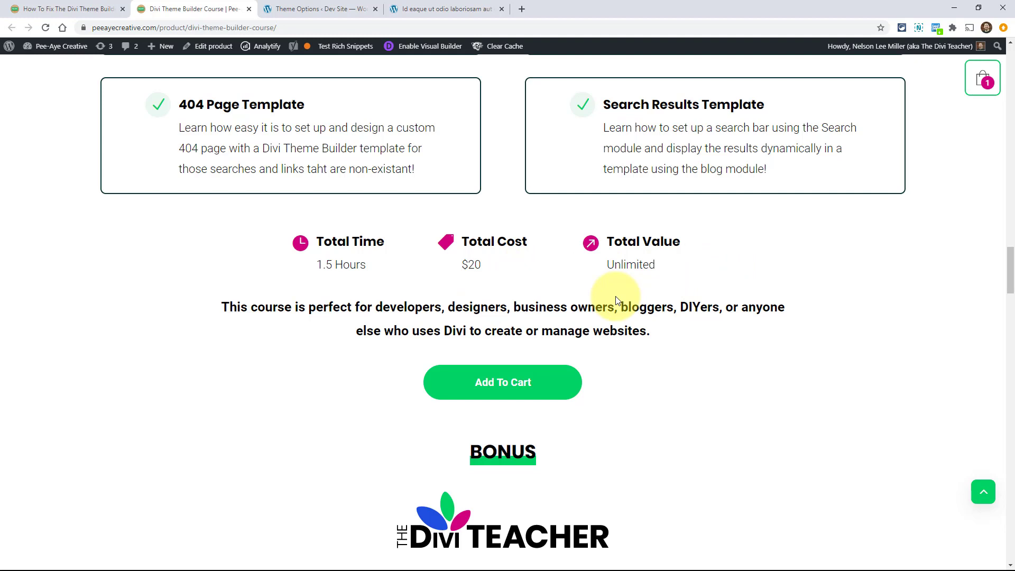
drag(1010, 261, 987, 412)
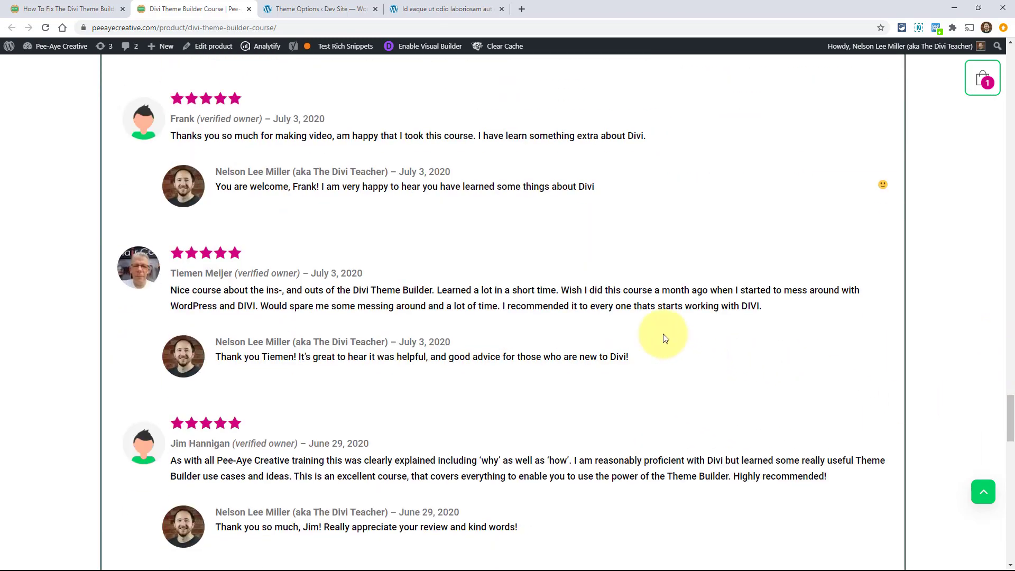
key(Home)
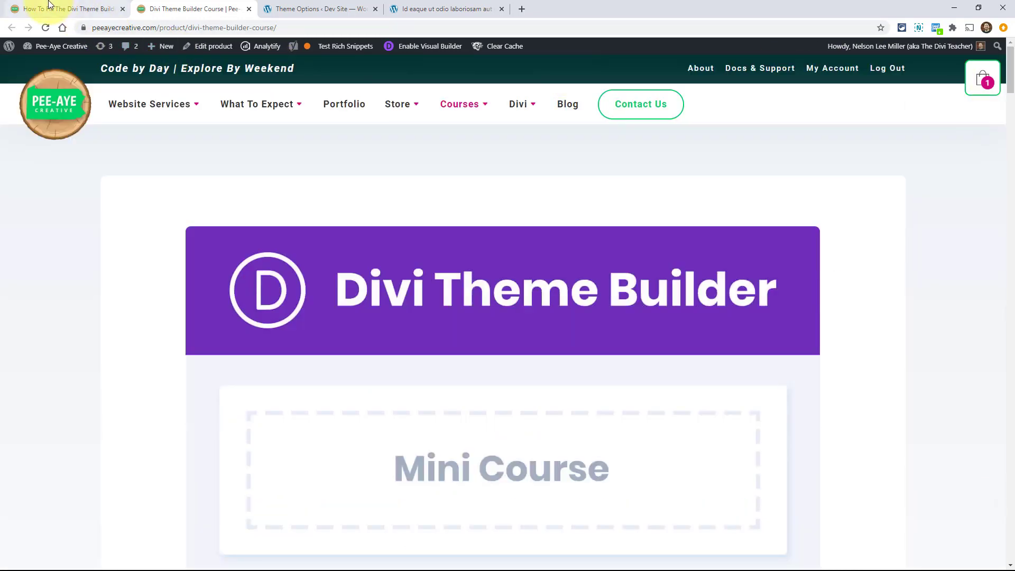
Step: Go back to the Post Content Module Width article and return to its featured image and intro
click(49, 7)
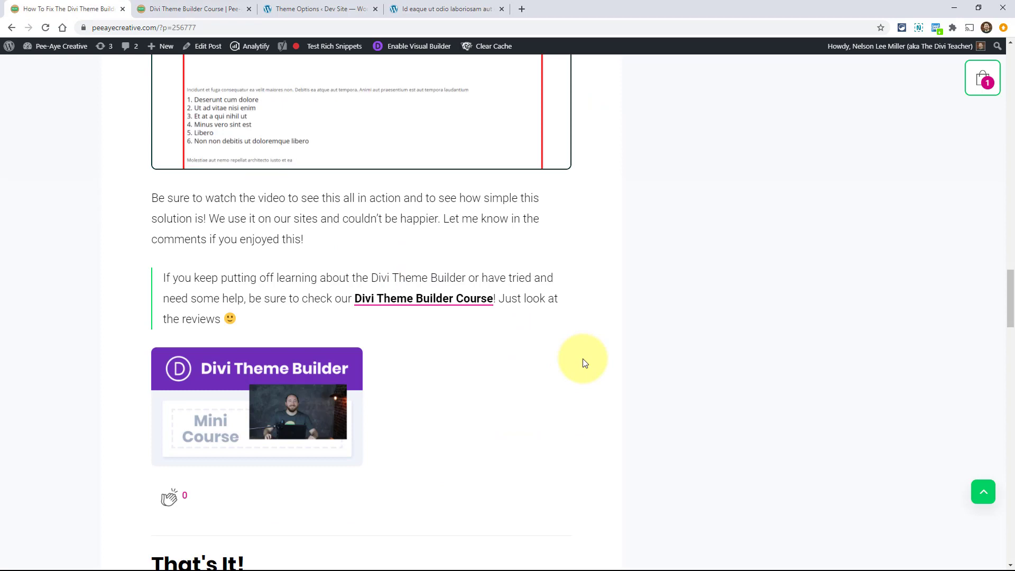
scroll(584, 365, up, 2)
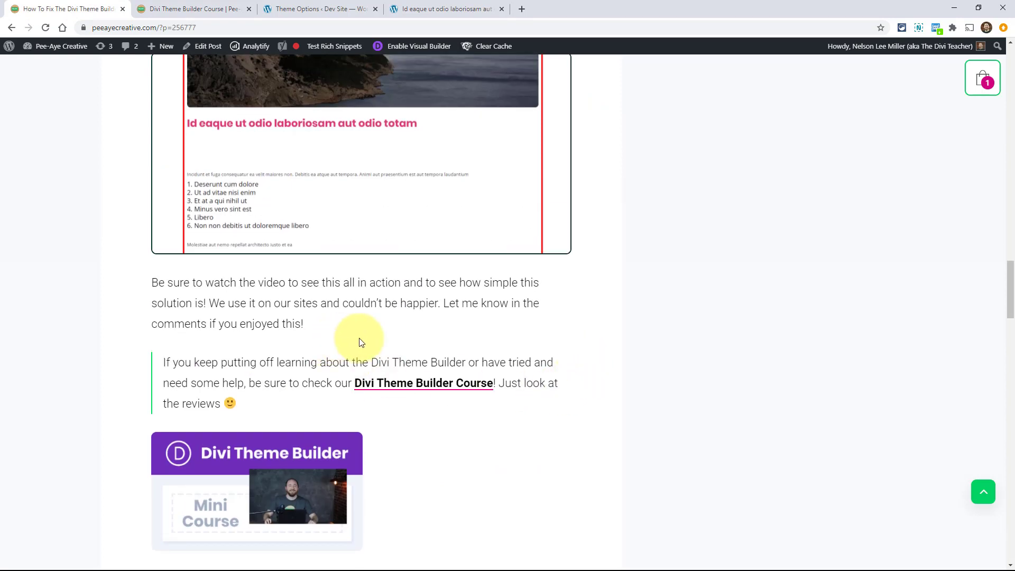
click(984, 492)
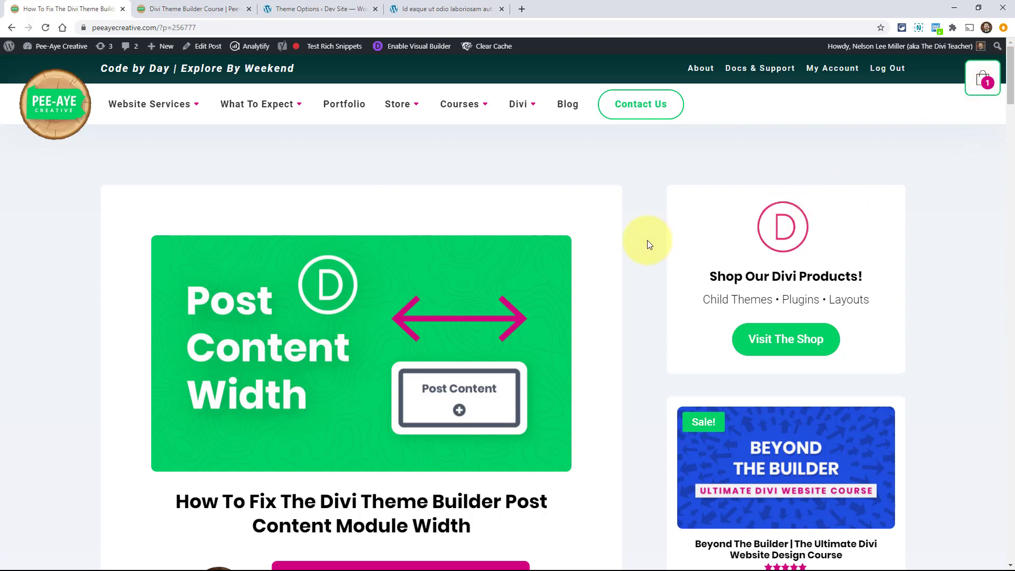
scroll(590, 288, down, 2)
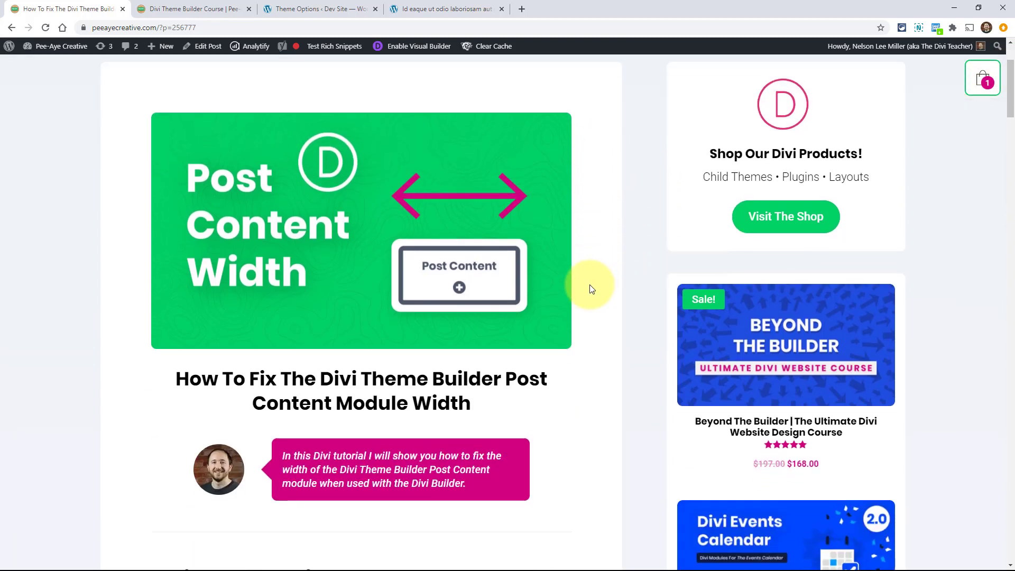